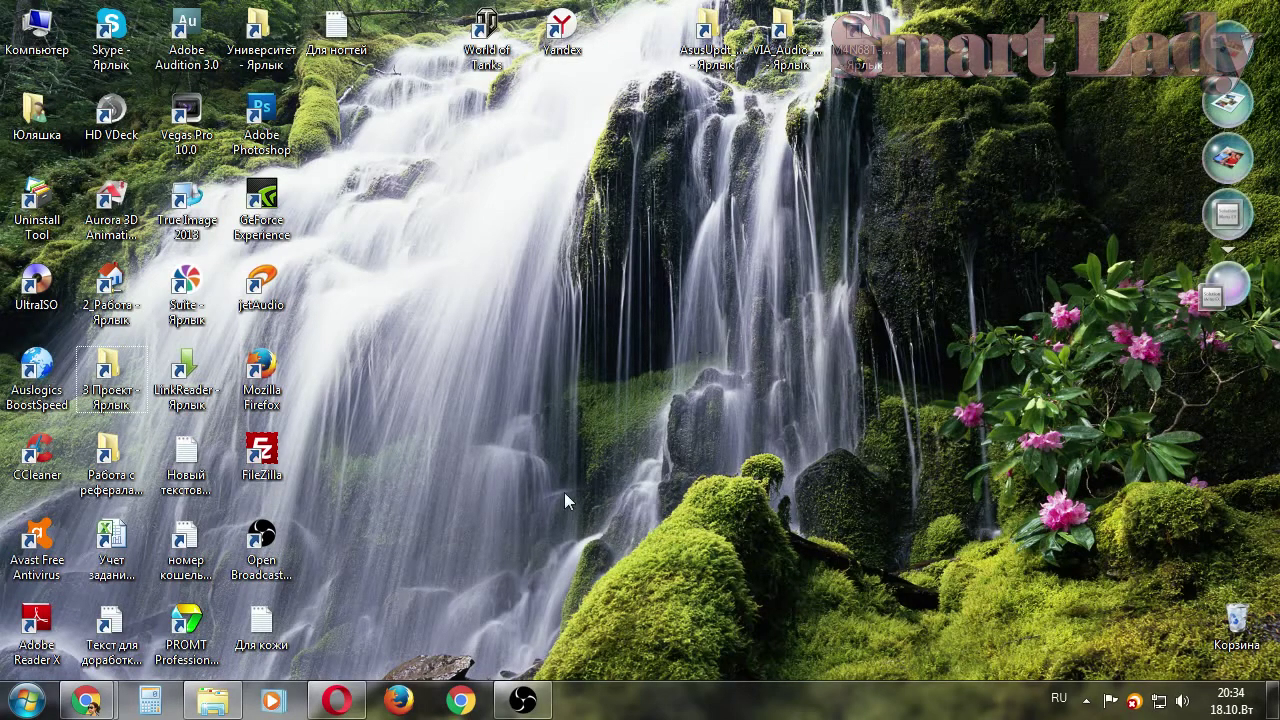
- Switch to Opera and reveal the full address of the Dr.Web CureIt! download page
{"action": "left_click", "coordinate": [333, 700]}
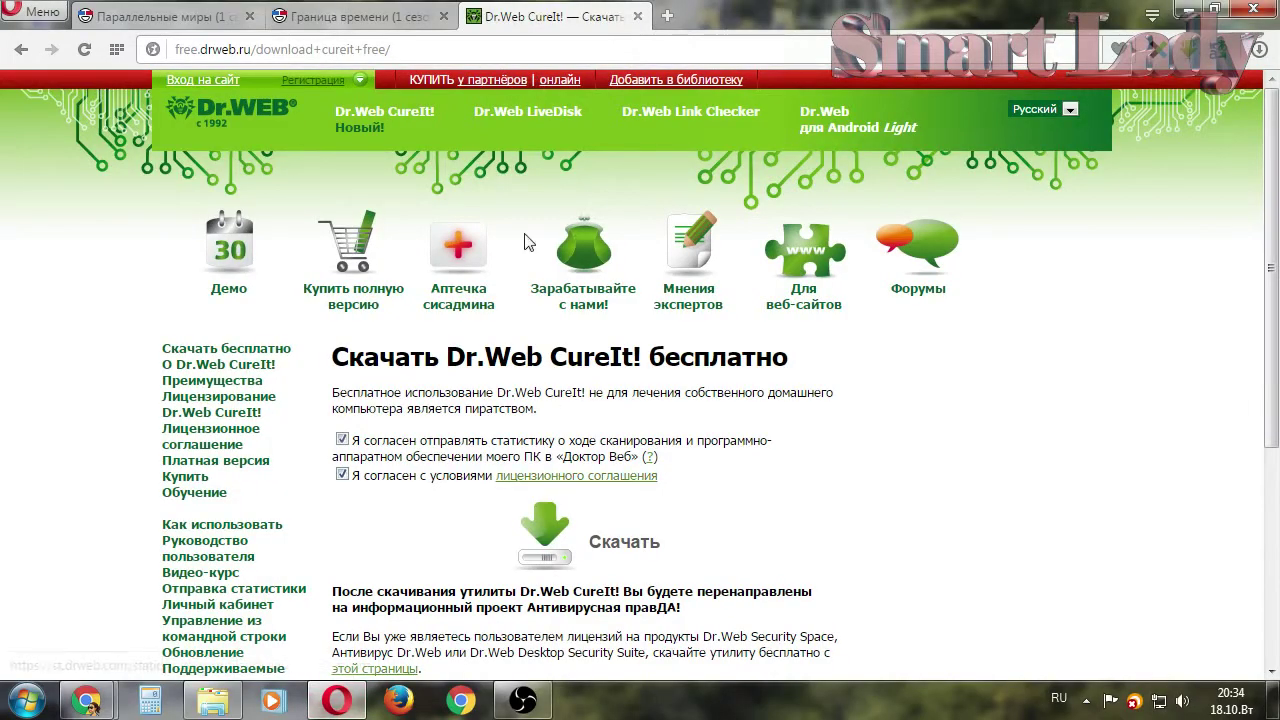
{"action": "left_click", "coordinate": [446, 50]}
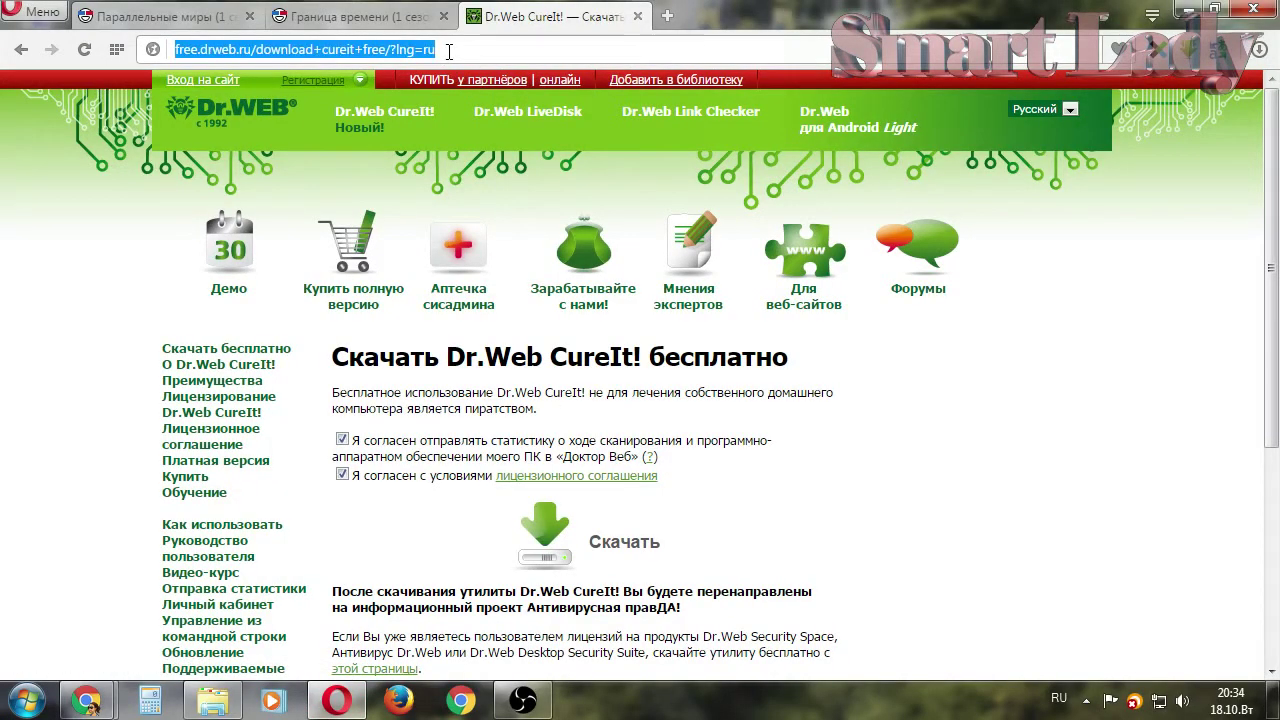
{"action": "left_click", "coordinate": [449, 52]}
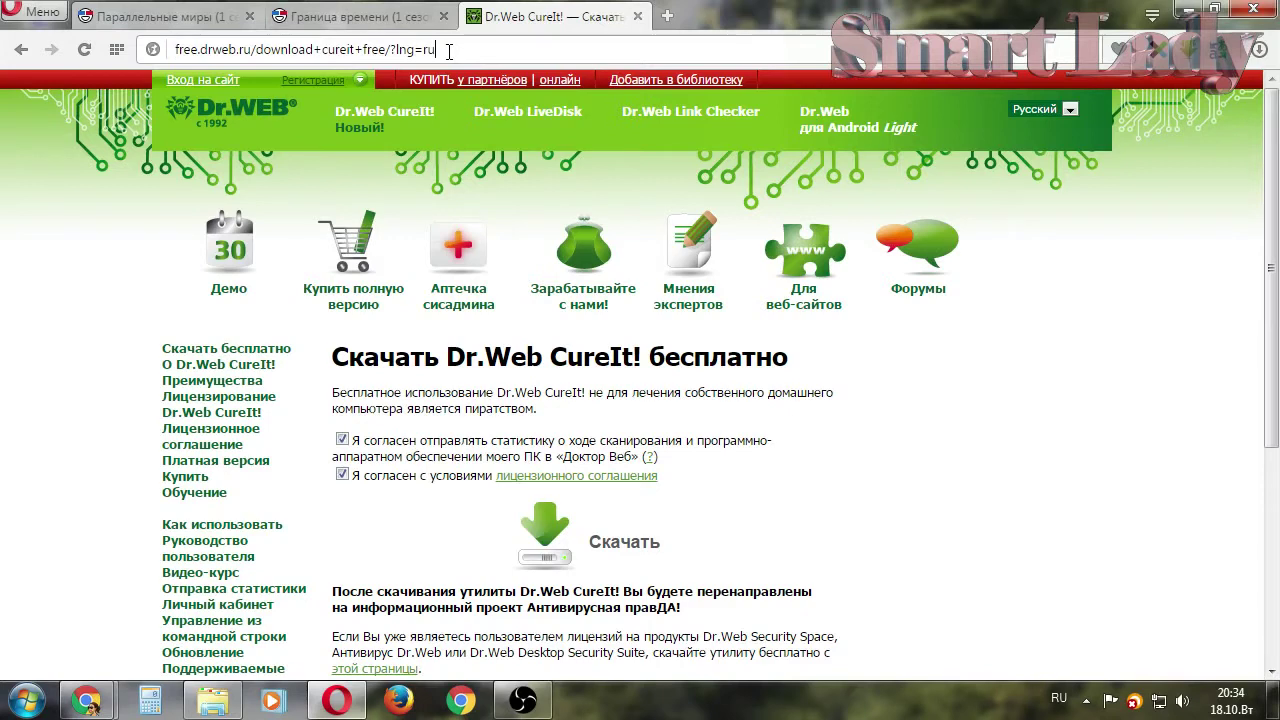
- Search for "доктор веб курейт скачать бесплатно" in a new tab and open the free.drweb.ru result
{"action": "left_click", "coordinate": [669, 17]}
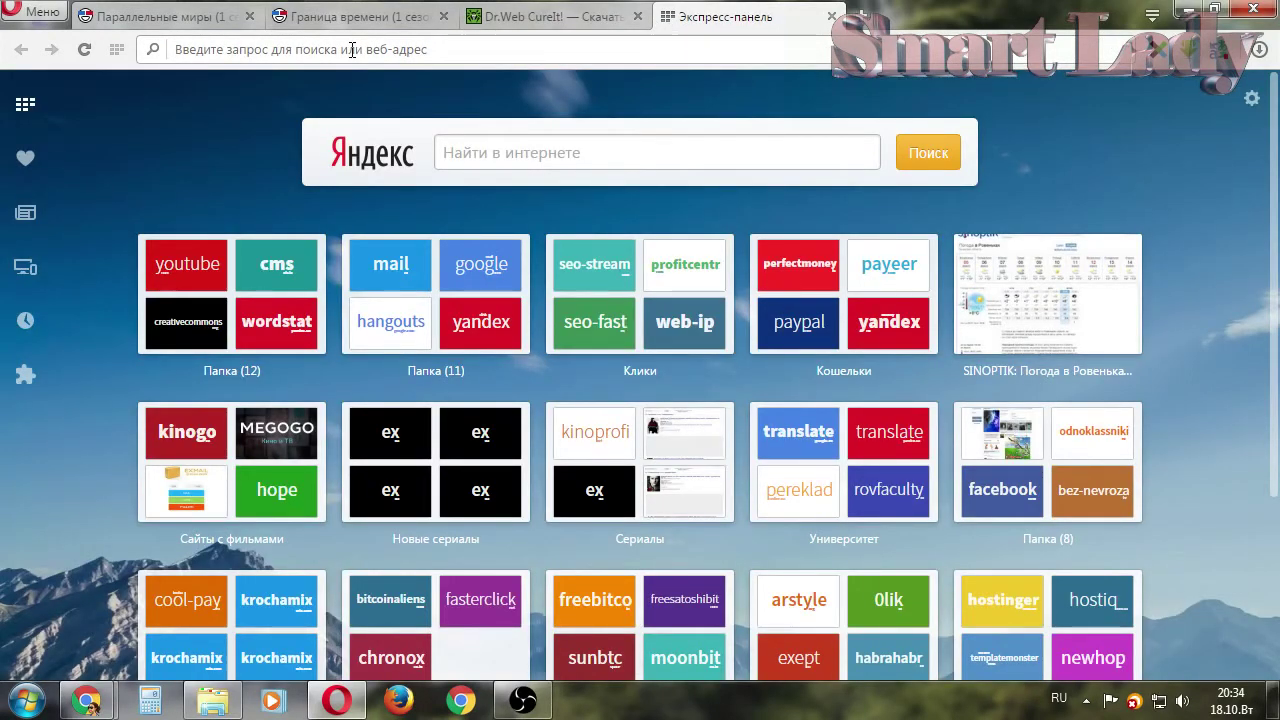
{"action": "type", "text": "до"}
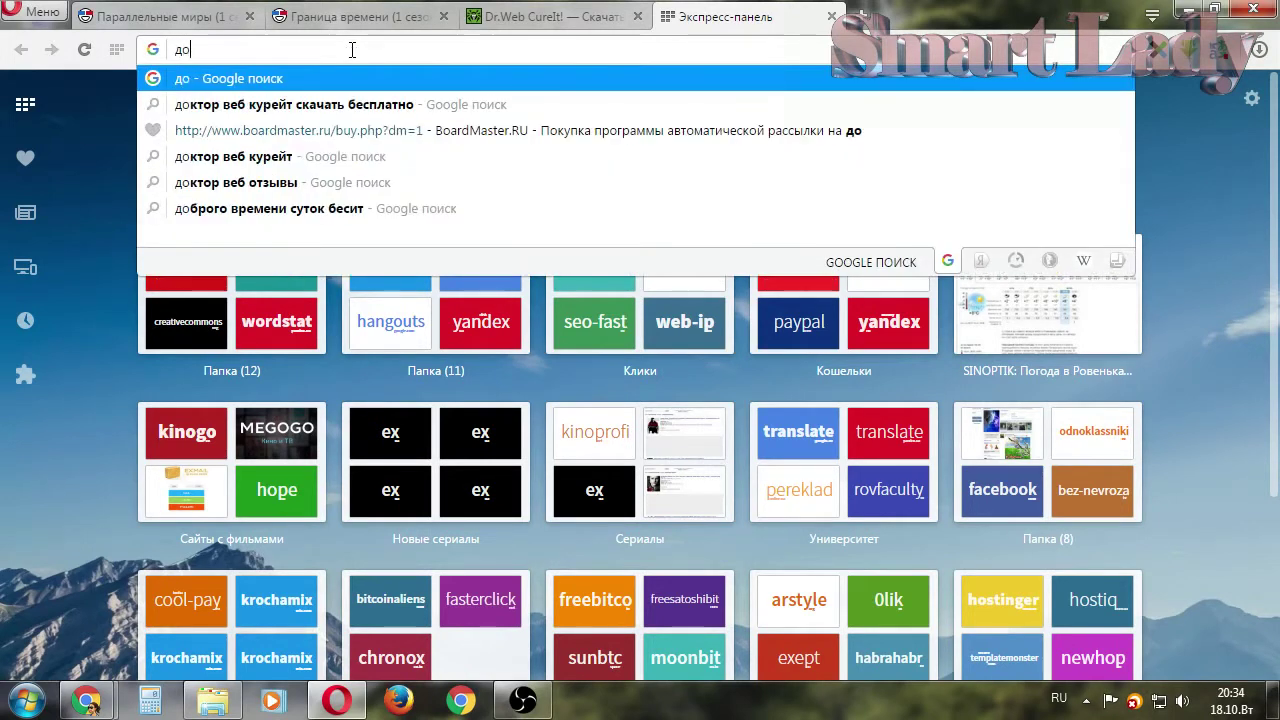
{"action": "type", "text": "ктор веб кур"}
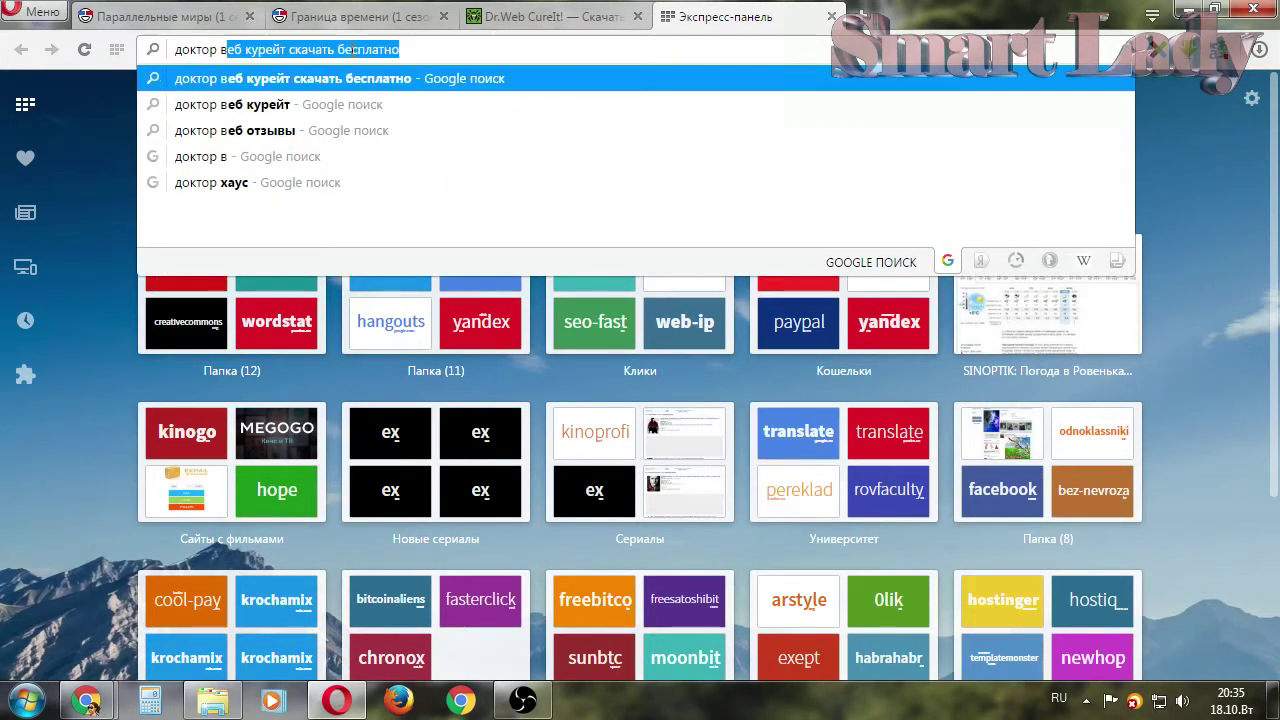
{"action": "type", "text": "ец"}
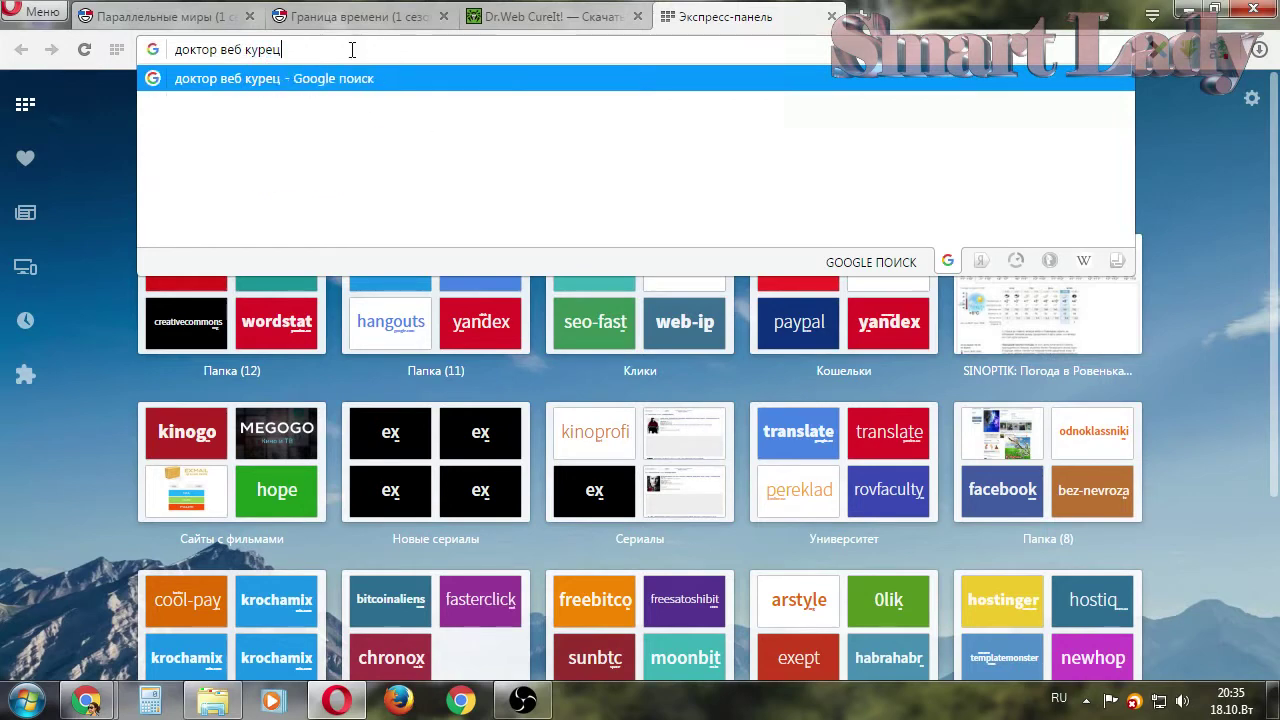
{"action": "key", "text": "BackSpace"}
{"action": "type", "text": "йт"}
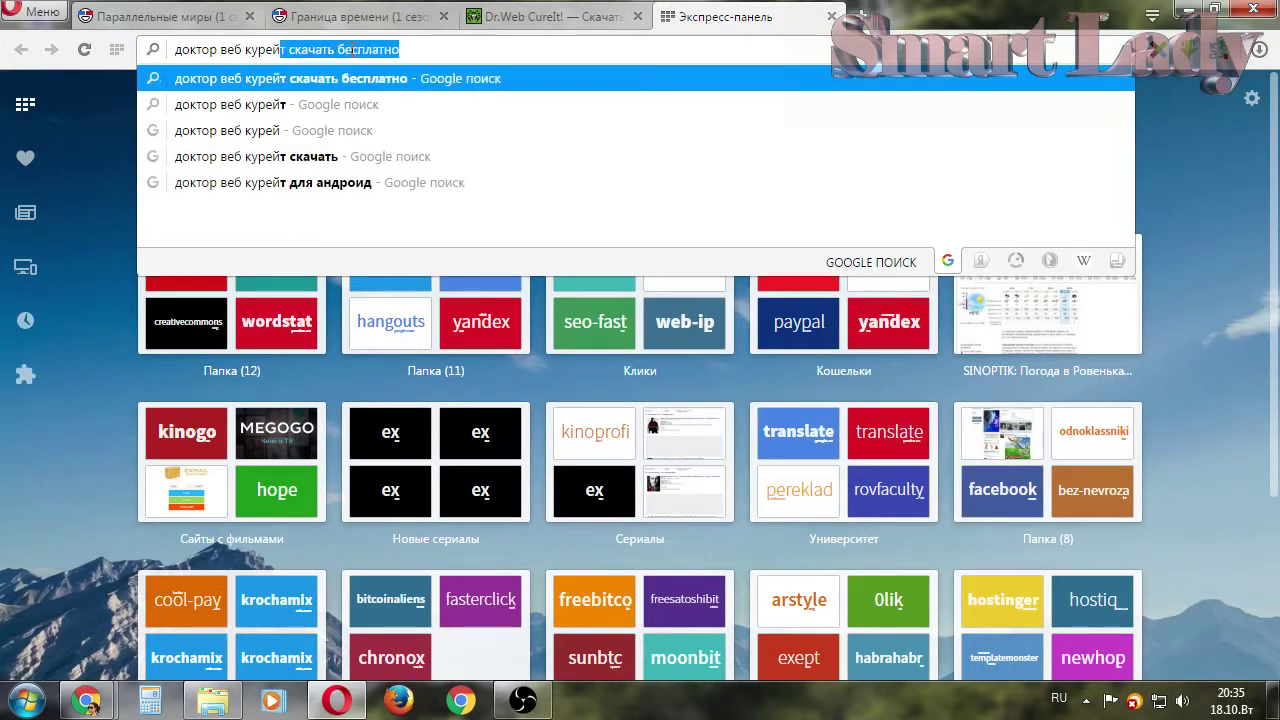
{"action": "key", "text": "BackSpace"}
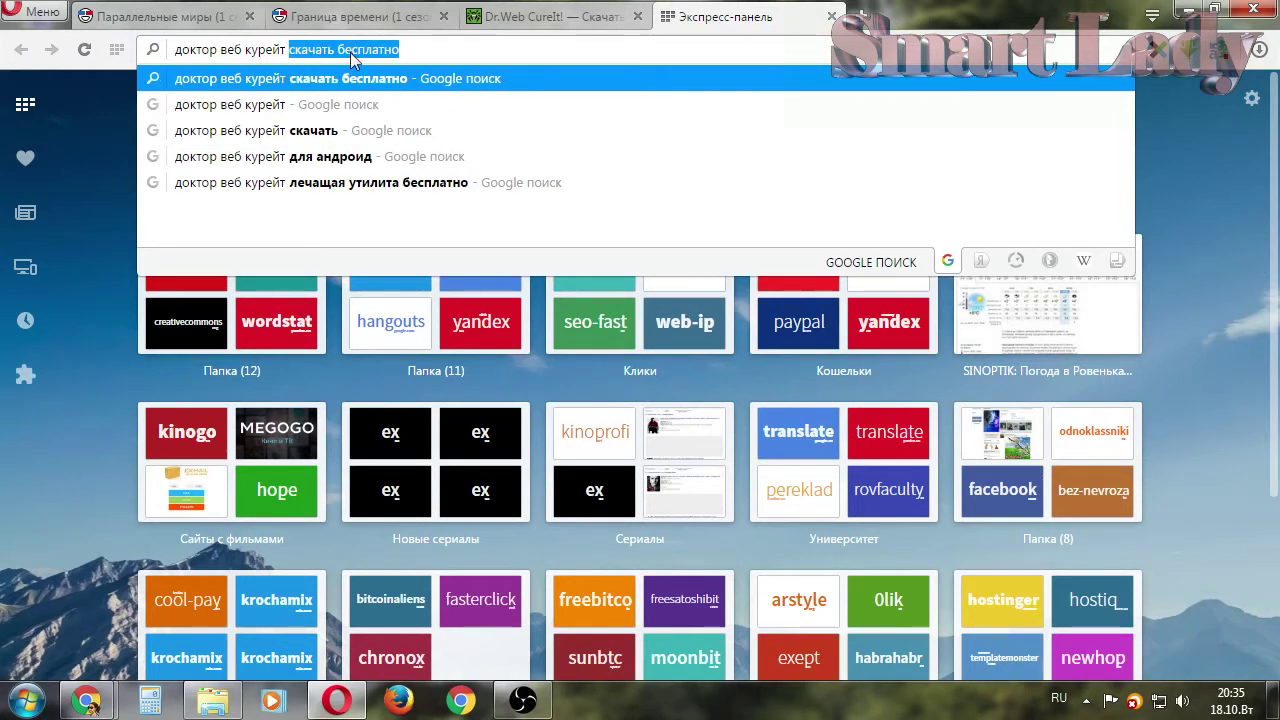
{"action": "left_click", "coordinate": [351, 79]}
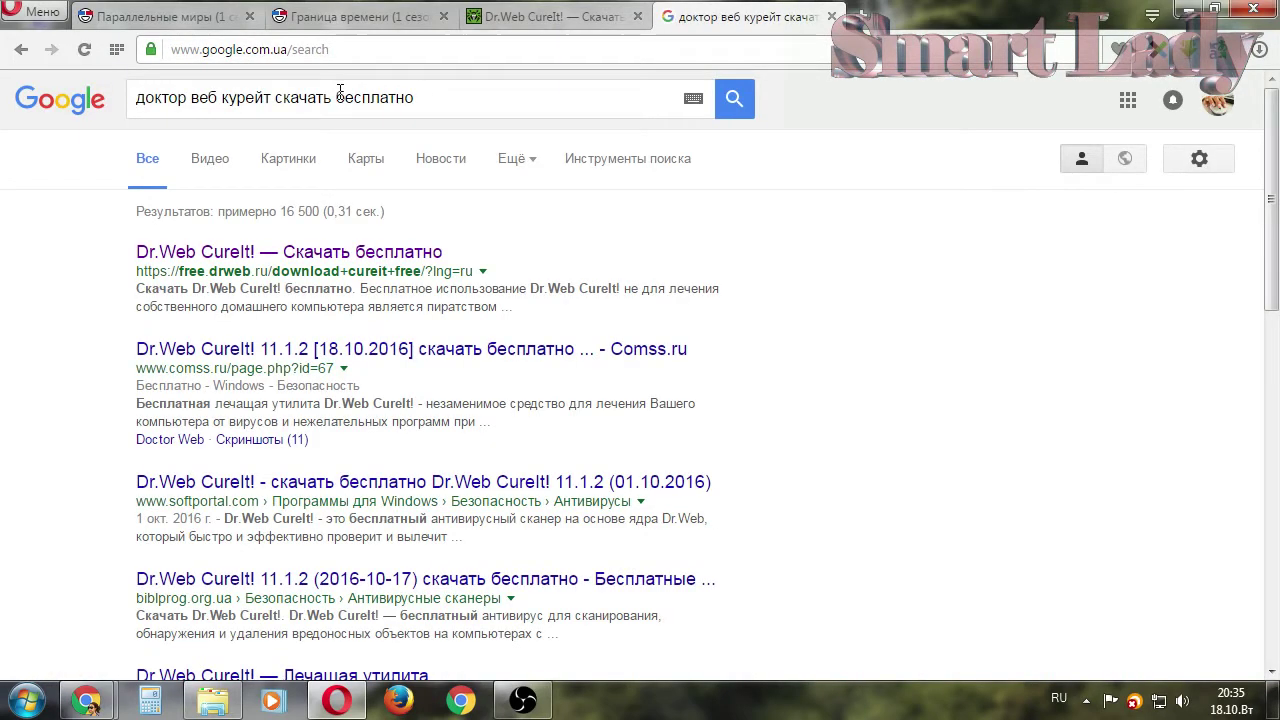
{"action": "left_click", "coordinate": [220, 260]}
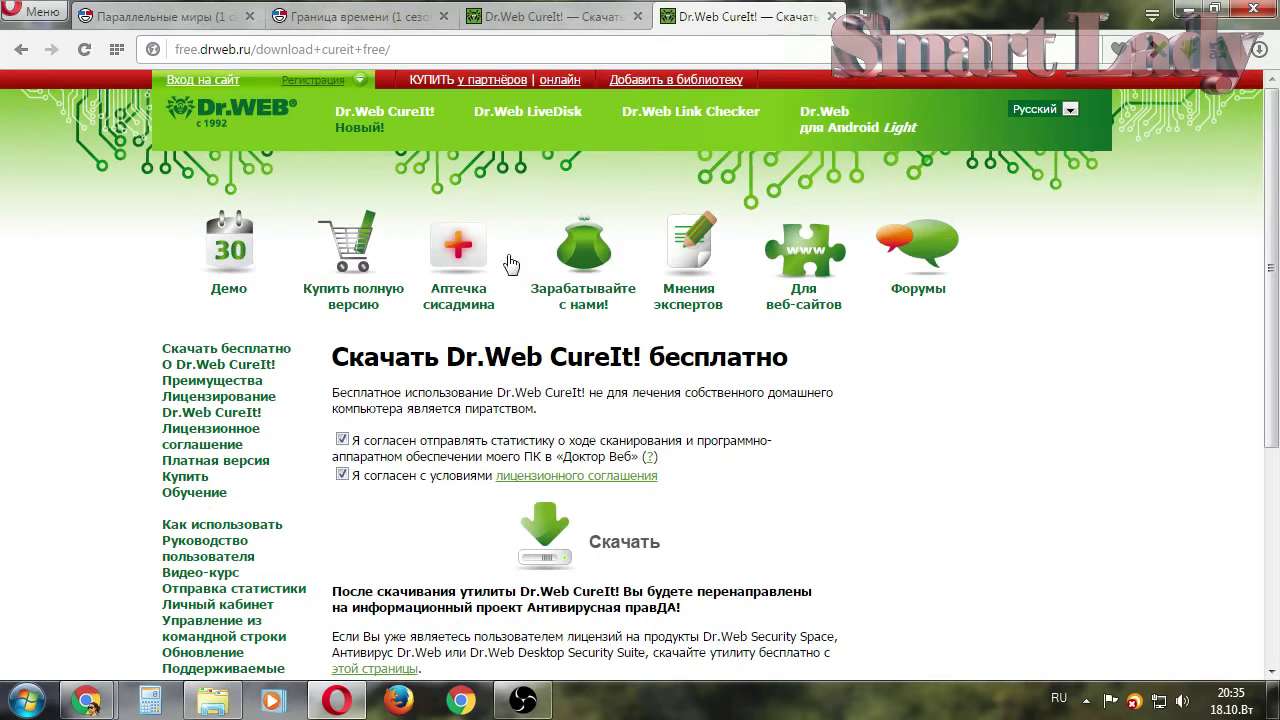
- Return to the earlier Dr.Web CureIt! page and switch the consent to send scan statistics off and back on
{"action": "left_click", "coordinate": [548, 18]}
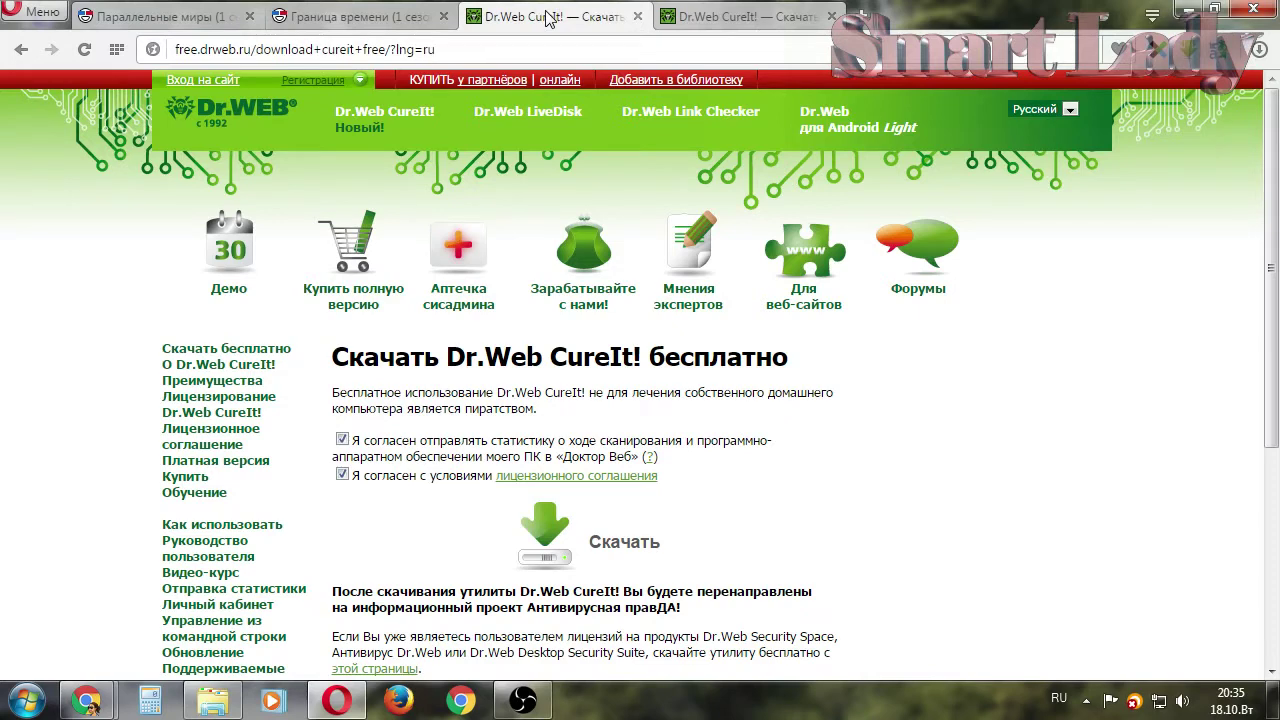
{"action": "scroll", "coordinate": [712, 416], "scroll_direction": "down", "scroll_amount": 2}
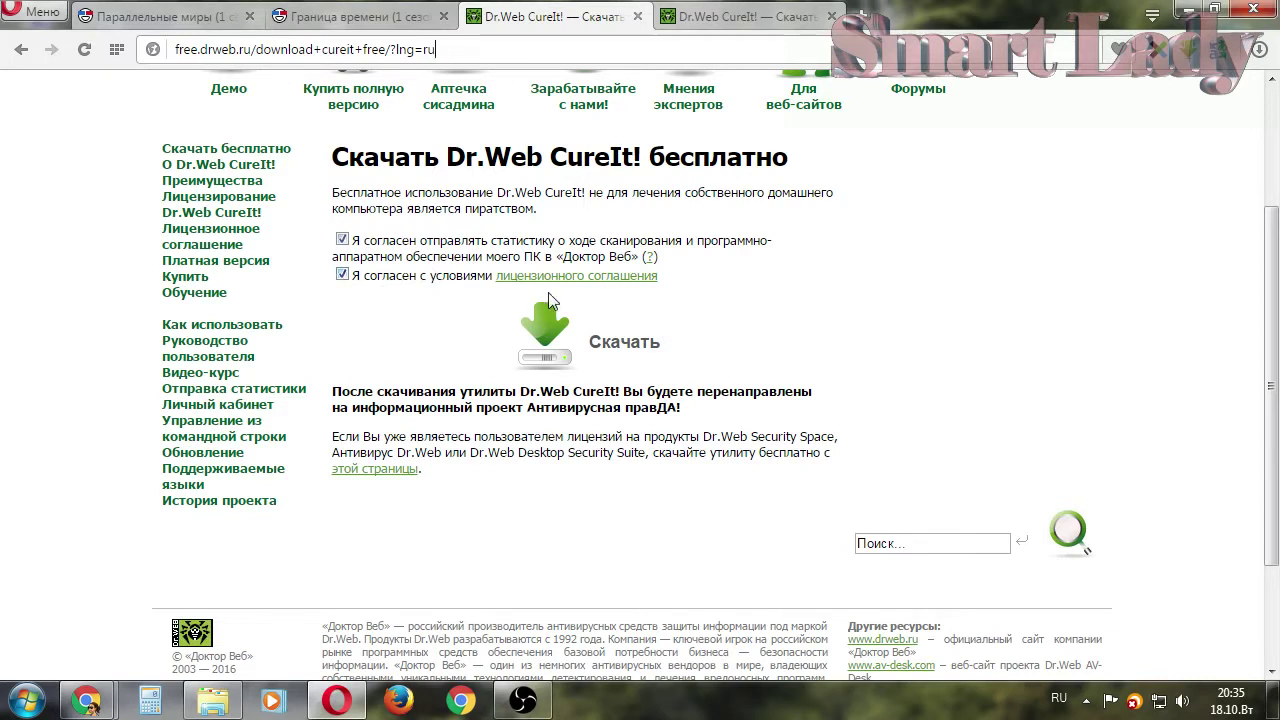
{"action": "left_click", "coordinate": [346, 241]}
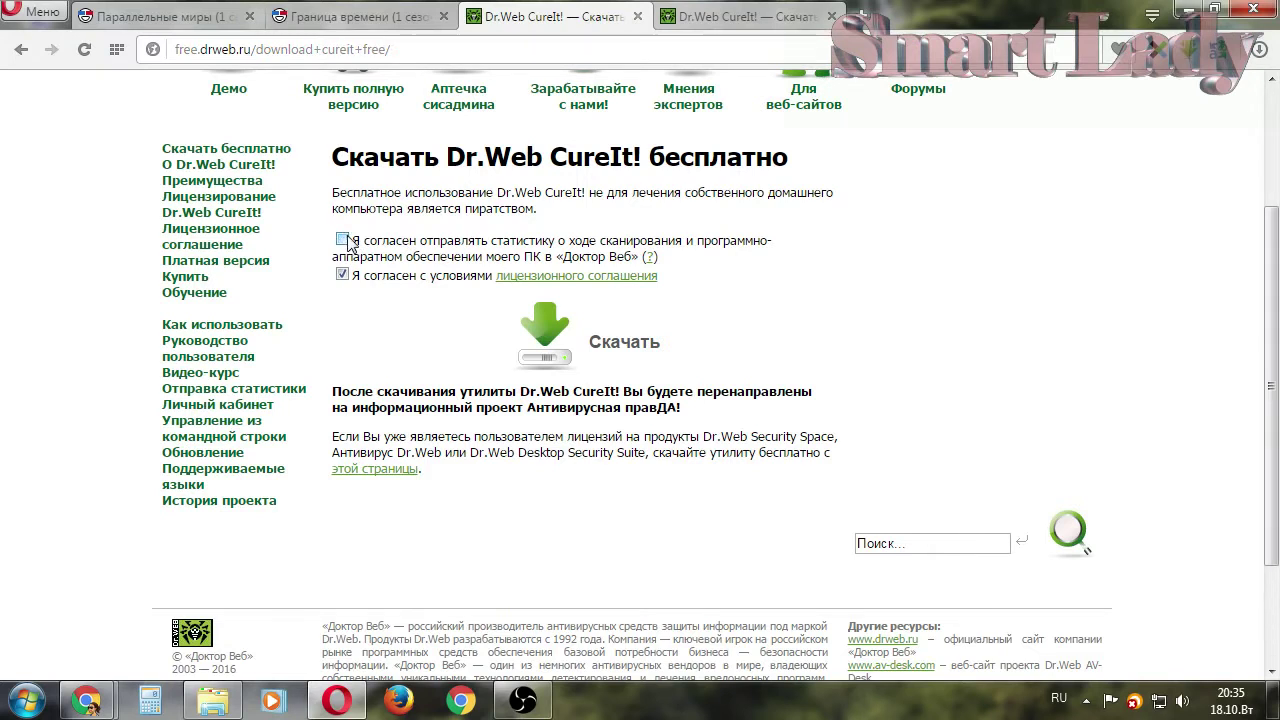
{"action": "left_click", "coordinate": [343, 240]}
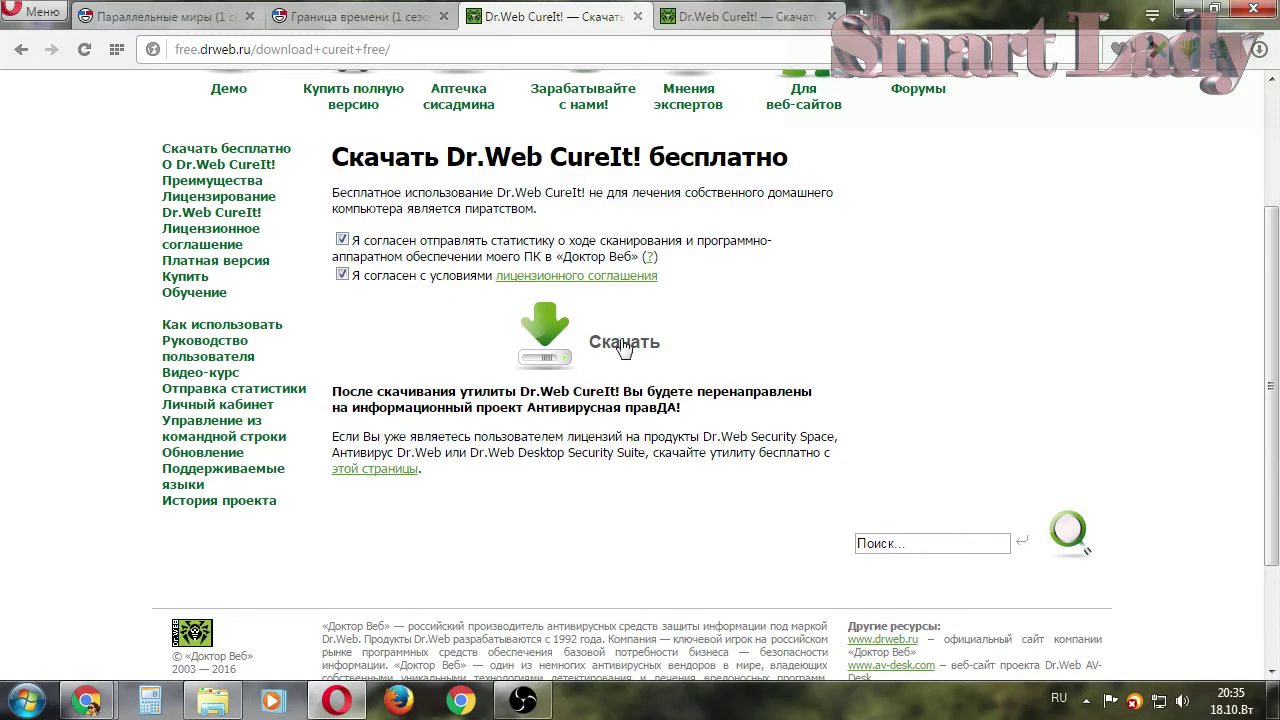
{"action": "scroll", "coordinate": [935, 370], "scroll_direction": "up", "scroll_amount": 2}
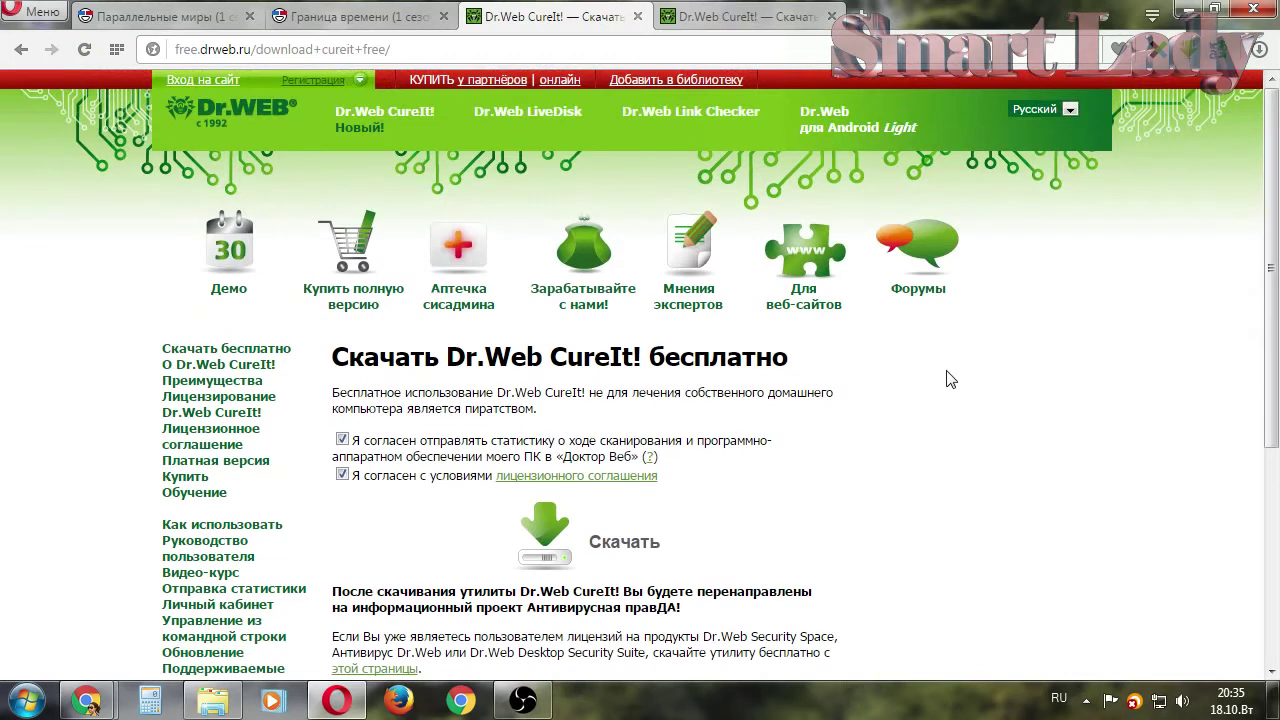
- Minimize the browser and run rvk399jz from the Загрузки folder inside the user folder, allowing the file to launch
{"action": "left_click", "coordinate": [1184, 12]}
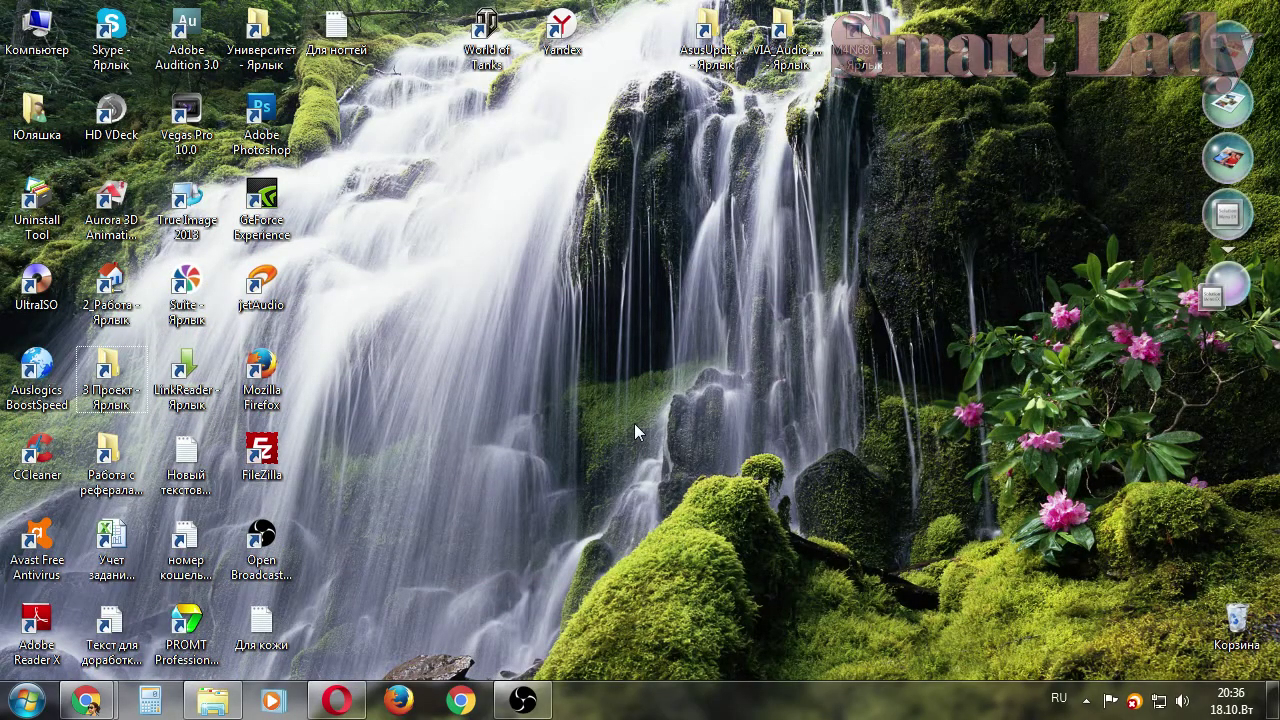
{"action": "double_click", "coordinate": [49, 109]}
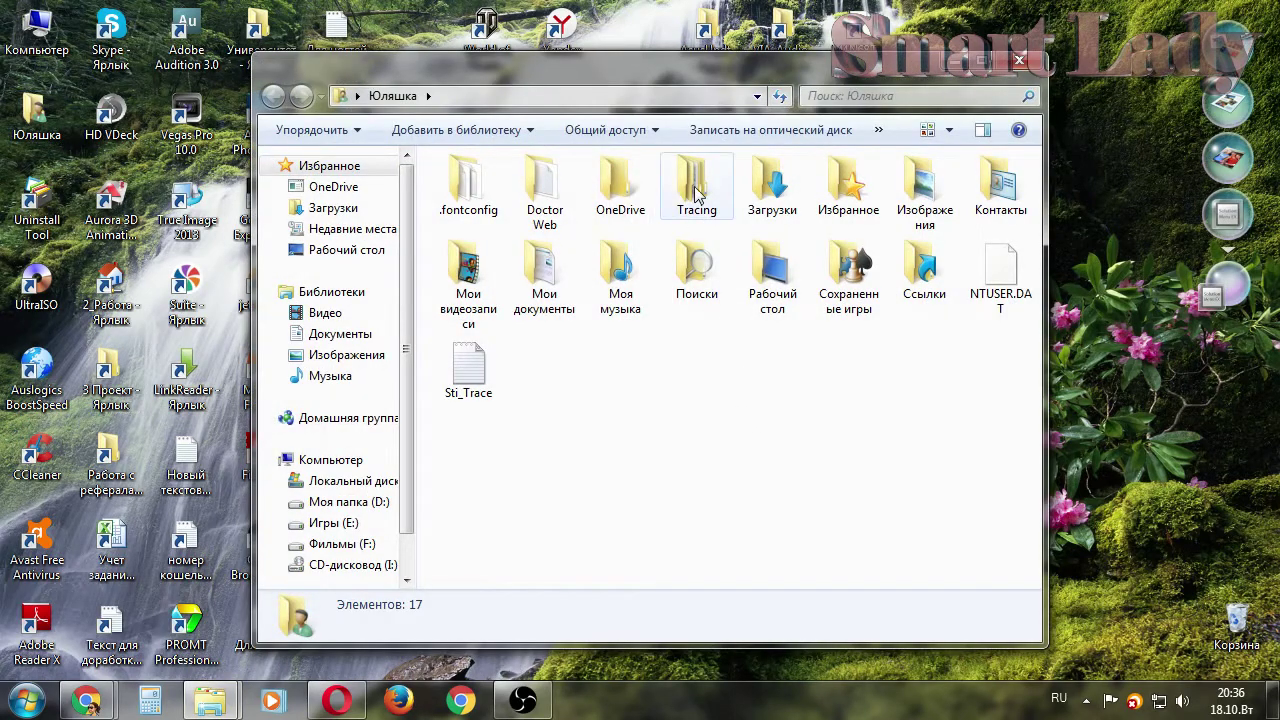
{"action": "double_click", "coordinate": [786, 193]}
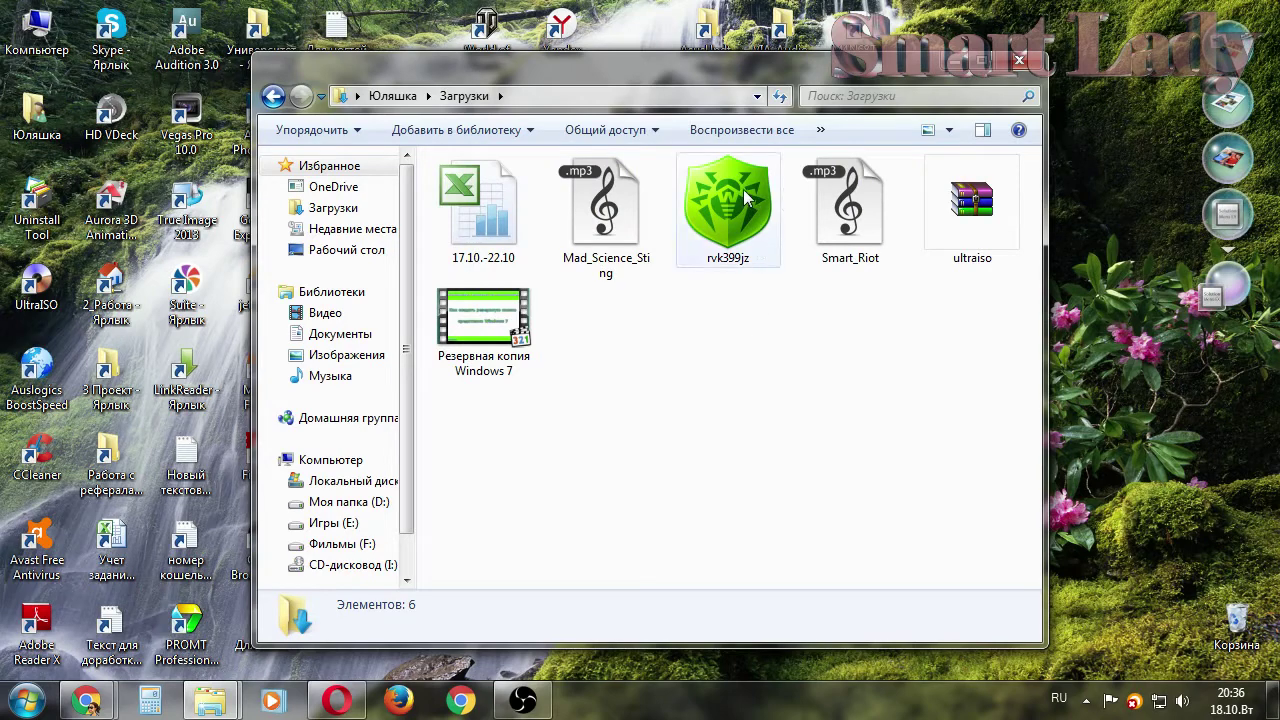
{"action": "left_click", "coordinate": [745, 197]}
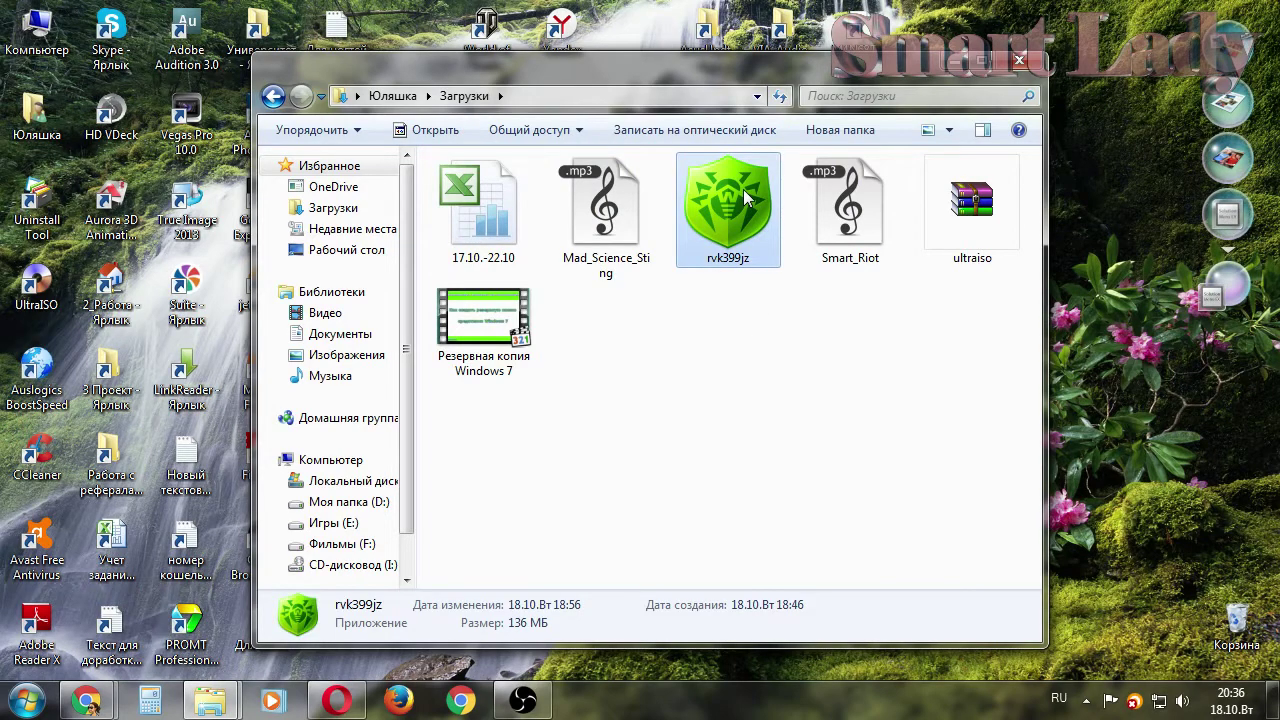
{"action": "double_click", "coordinate": [745, 197]}
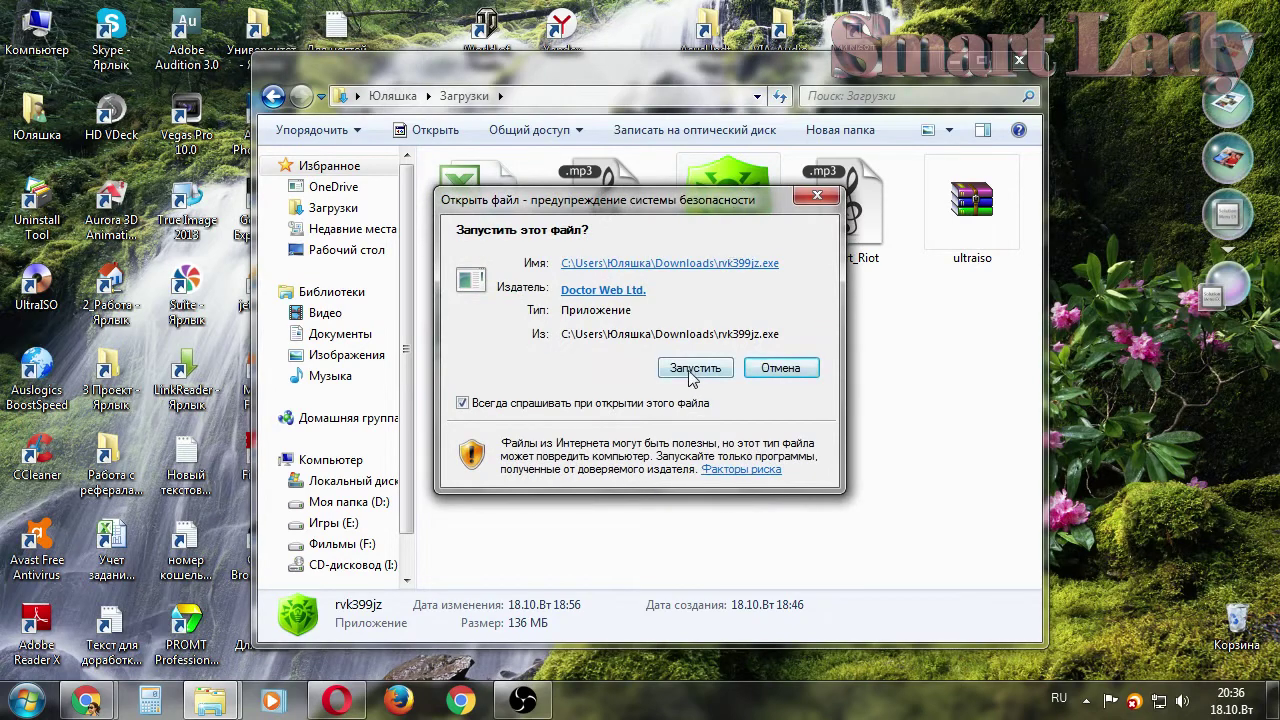
{"action": "left_click", "coordinate": [694, 369]}
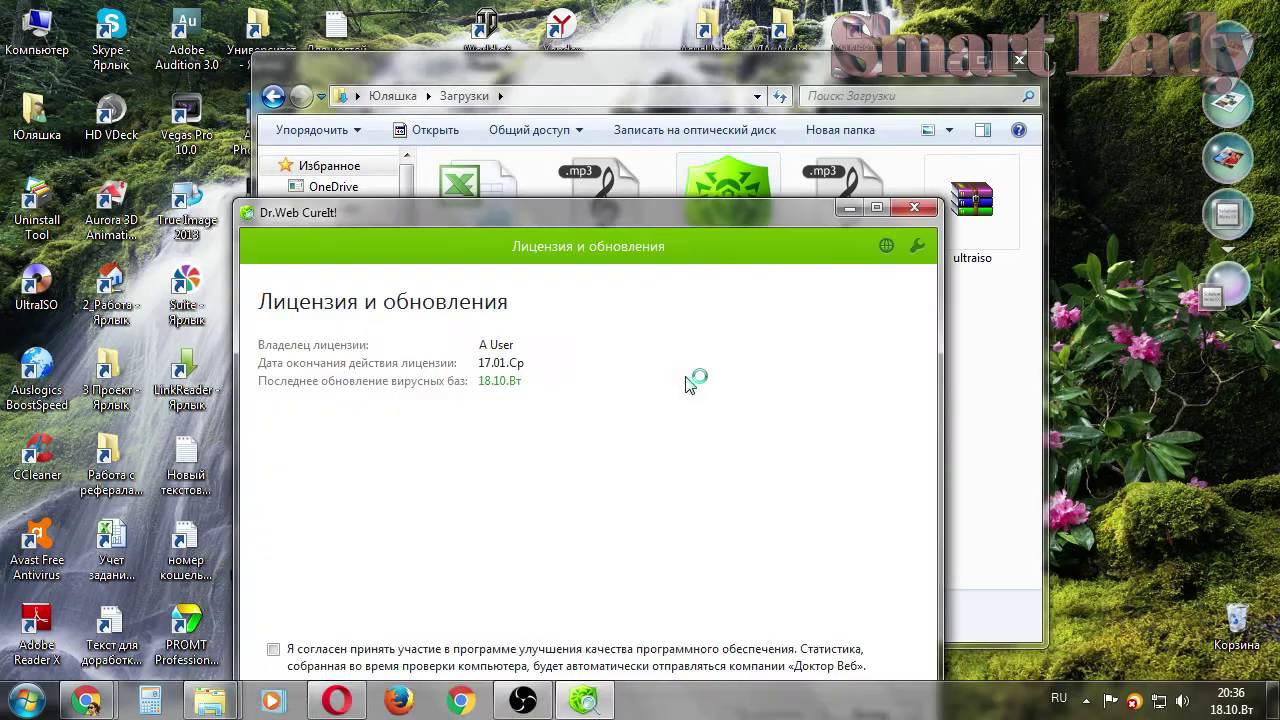
- Accept participation in the software quality improvement program in the Dr.Web CureIt! license window and continue to scan selection
{"action": "left_click_drag", "start_coordinate": [596, 116], "coordinate": [627, 52]}
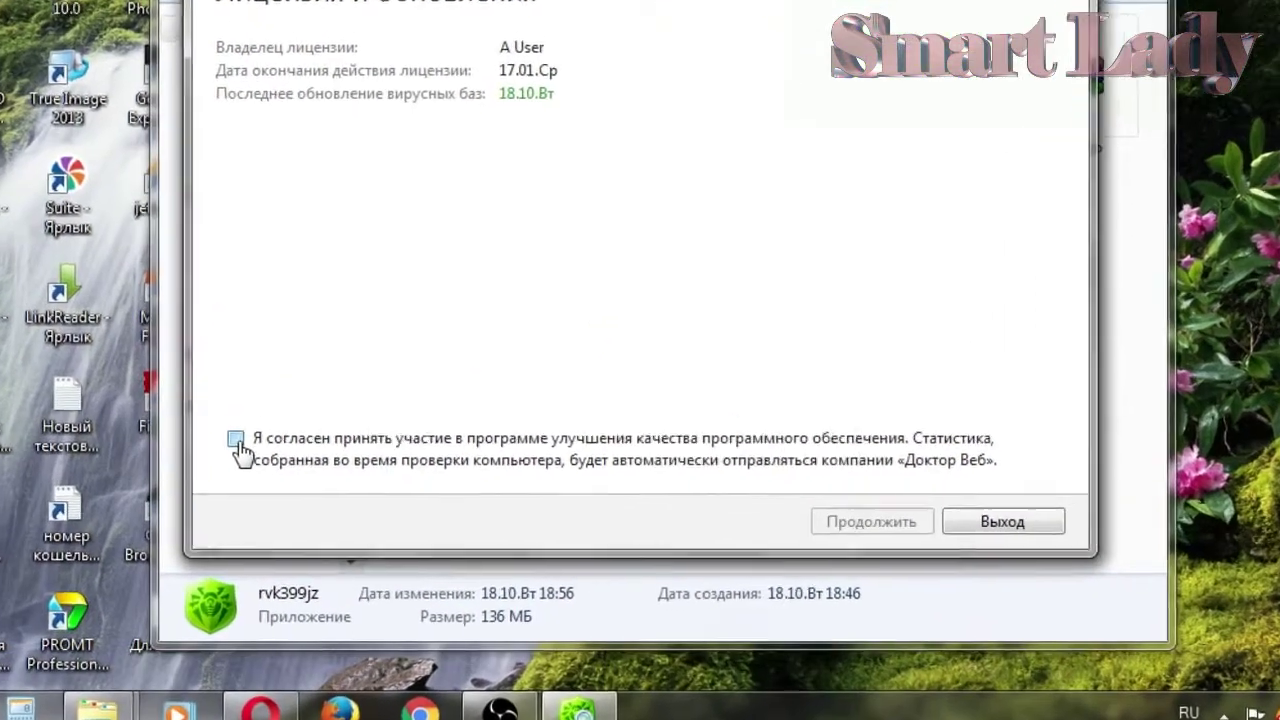
{"action": "left_click", "coordinate": [311, 482]}
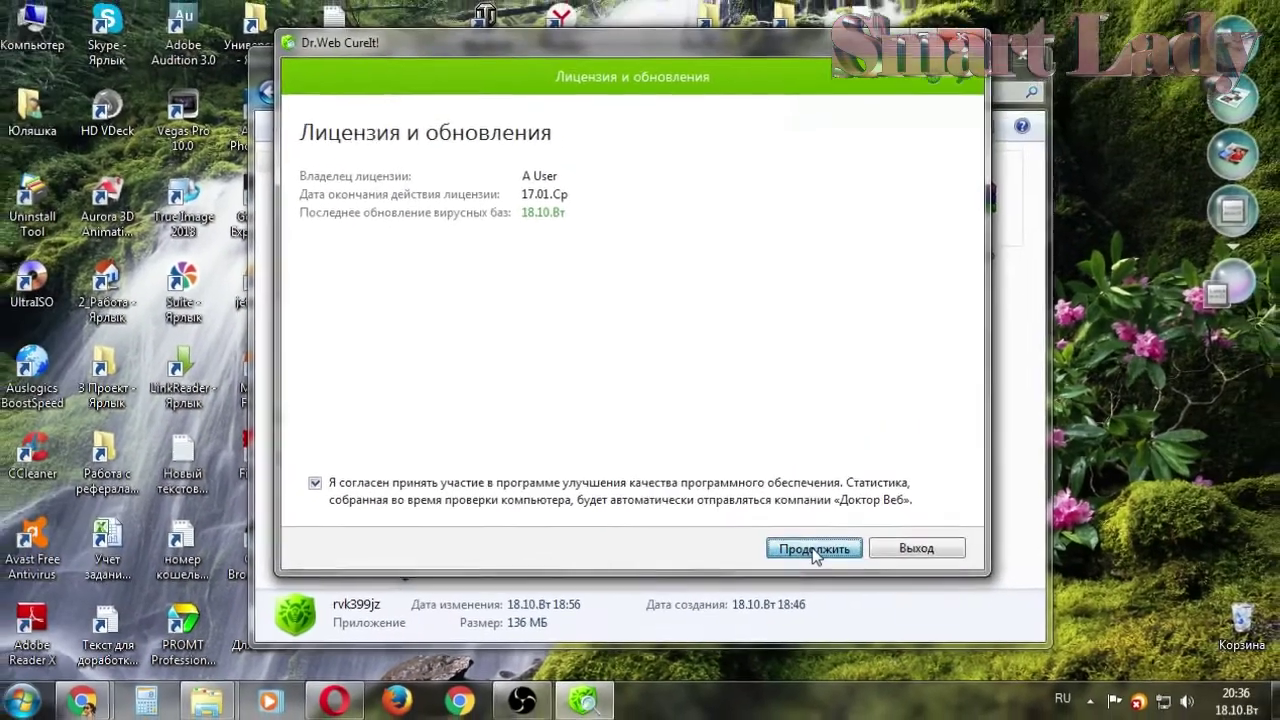
{"action": "left_click", "coordinate": [814, 549]}
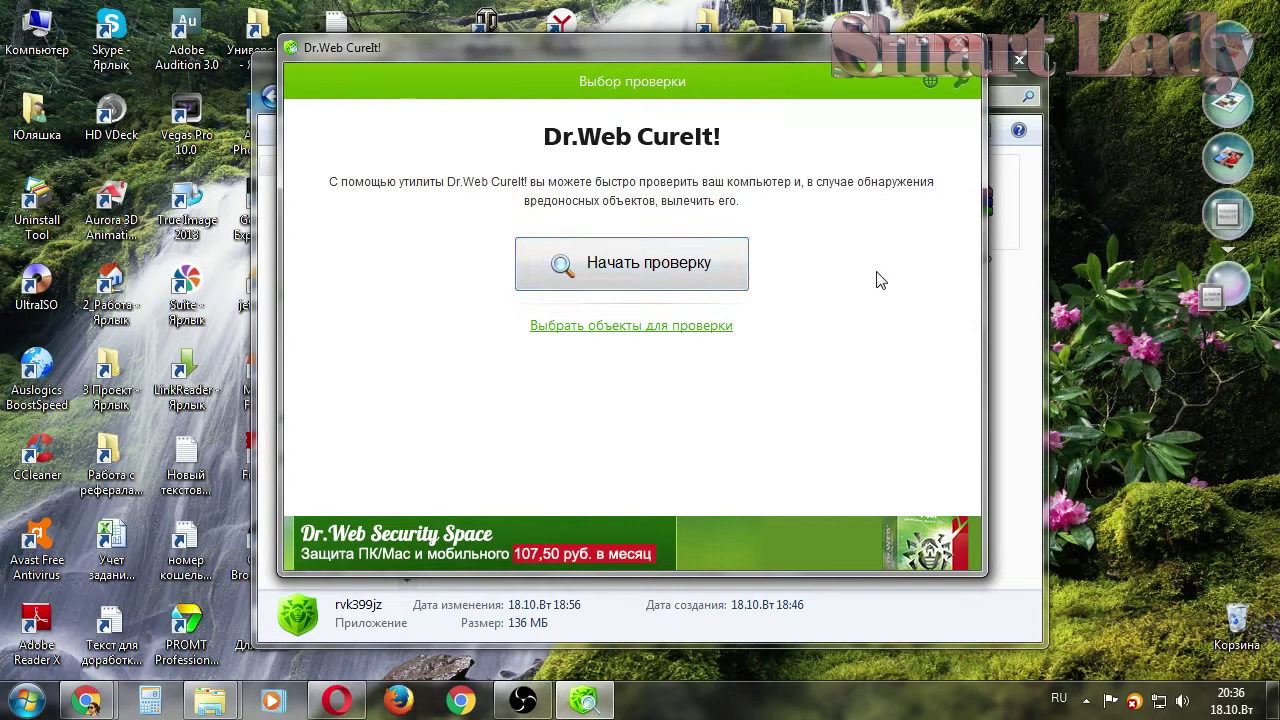
- In Настройки, enable "Звуковое сопровождение событий", "Автоматически применять действия к угрозам" and "Запрещать приложениям низкоуровневую запись на жесткий диск"
{"action": "left_click", "coordinate": [964, 86]}
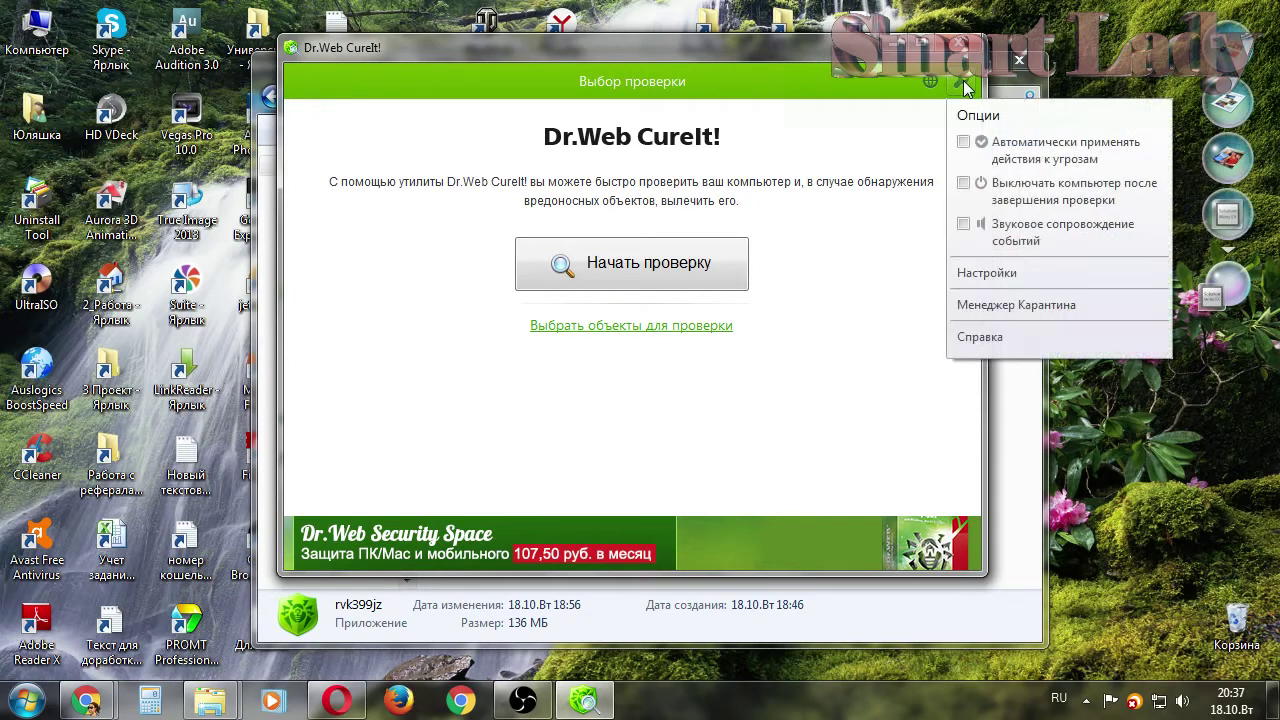
{"action": "left_click", "coordinate": [1000, 276]}
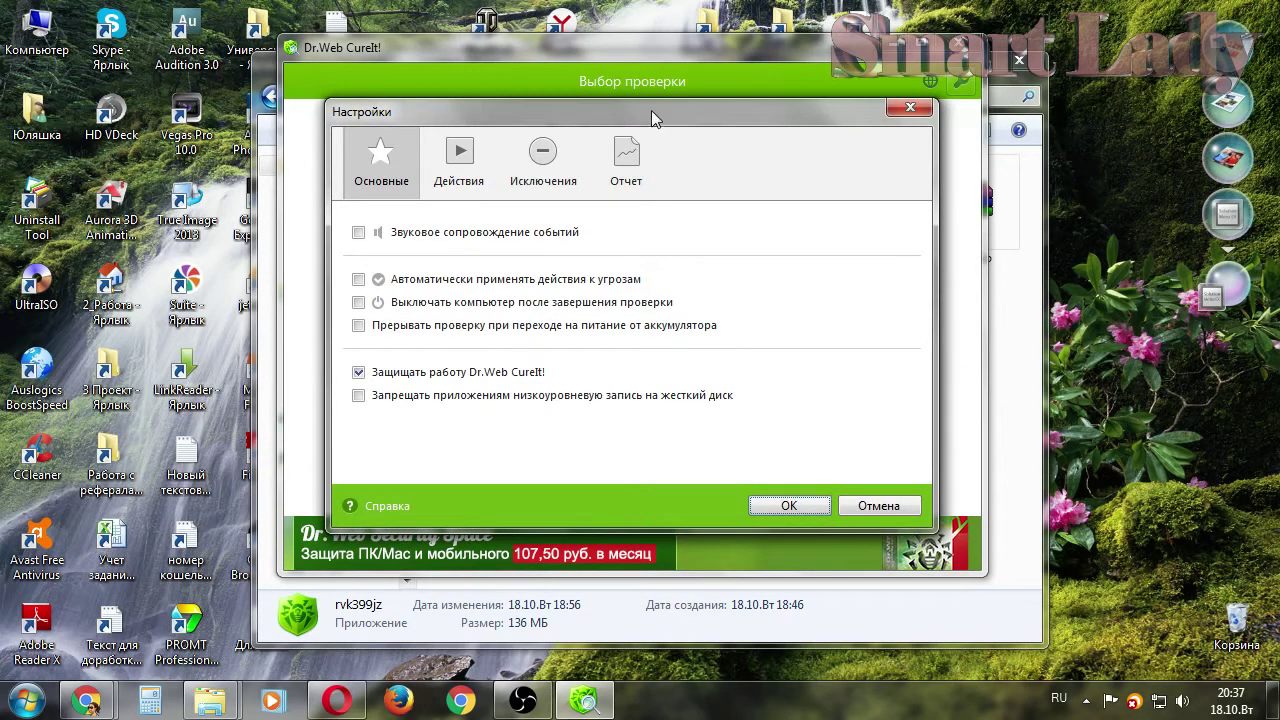
{"action": "left_click_drag", "start_coordinate": [651, 111], "coordinate": [659, 53]}
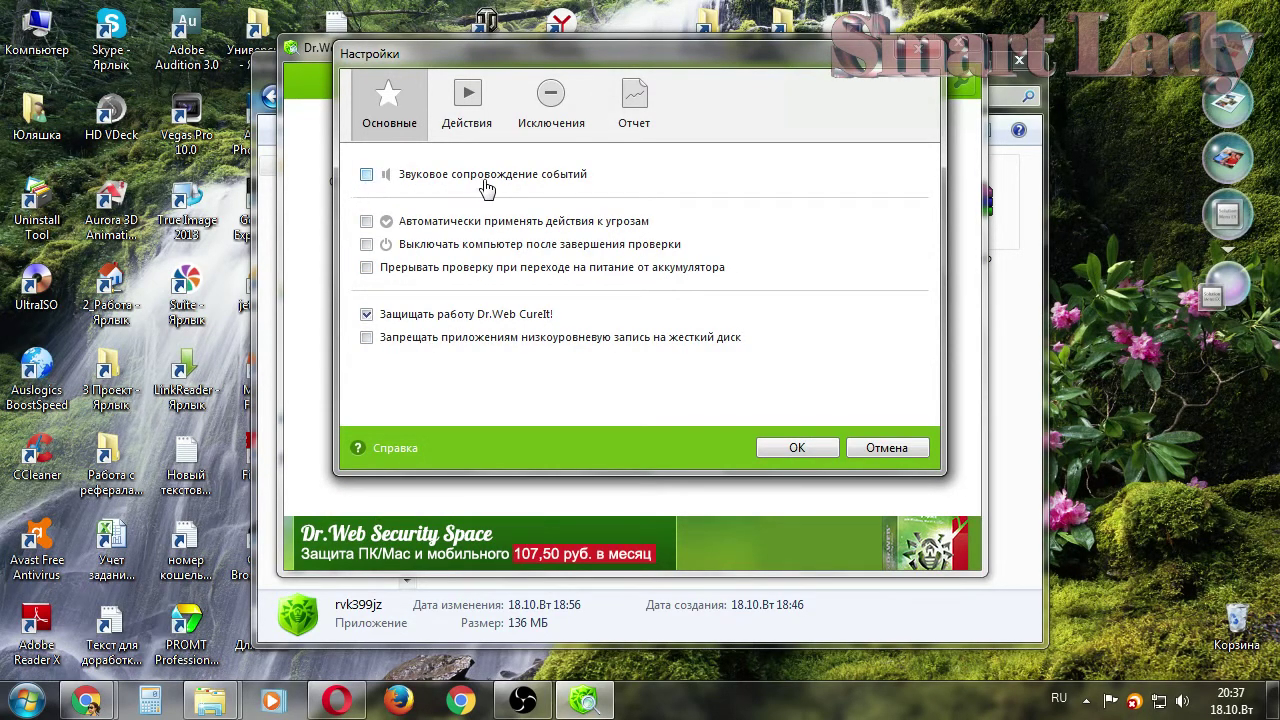
{"action": "left_click", "coordinate": [367, 176]}
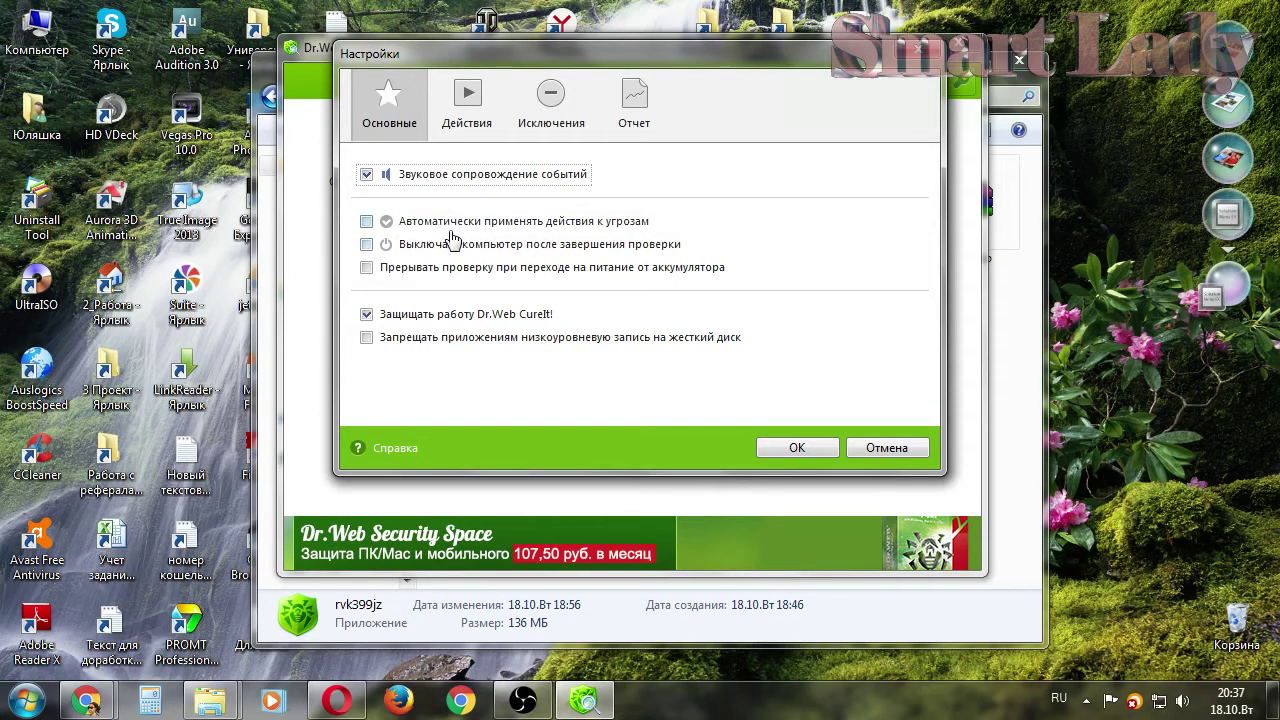
{"action": "left_click", "coordinate": [366, 222]}
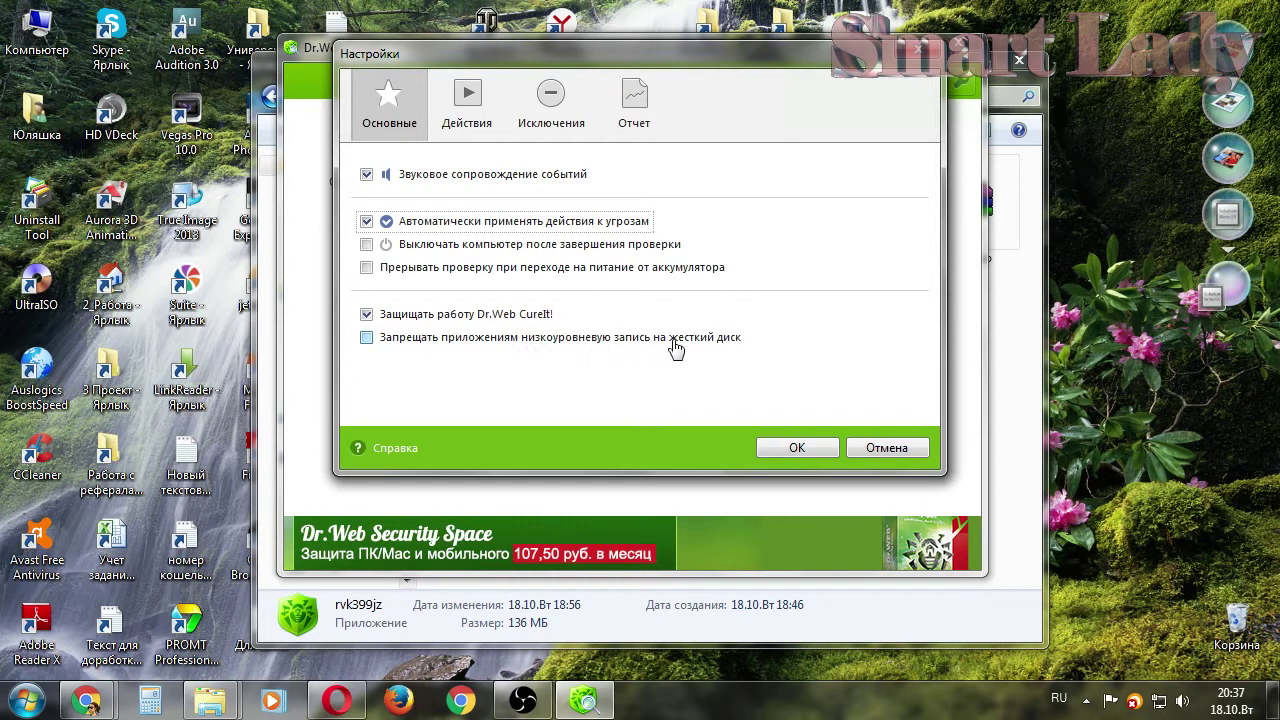
{"action": "left_click", "coordinate": [367, 339]}
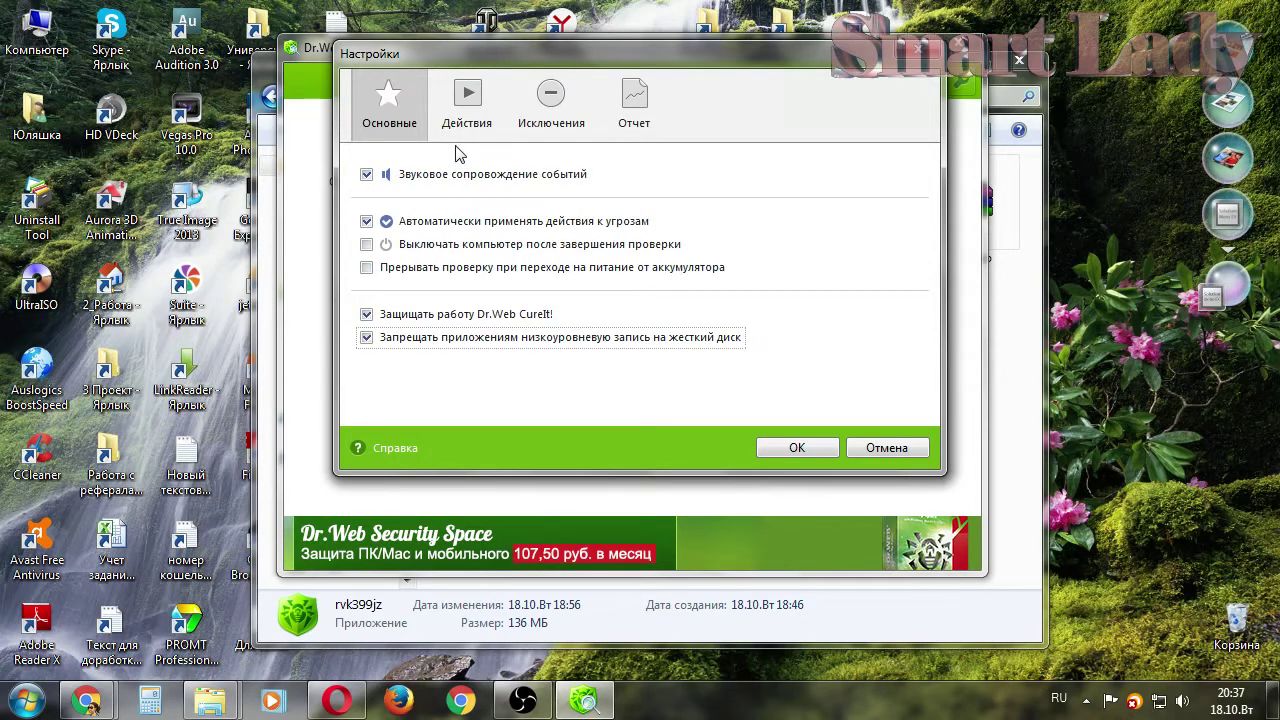
- Review the threat actions in Действия, enlarging the settings window to show them all and checking the choices for "Инфицированные"
{"action": "left_click", "coordinate": [472, 96]}
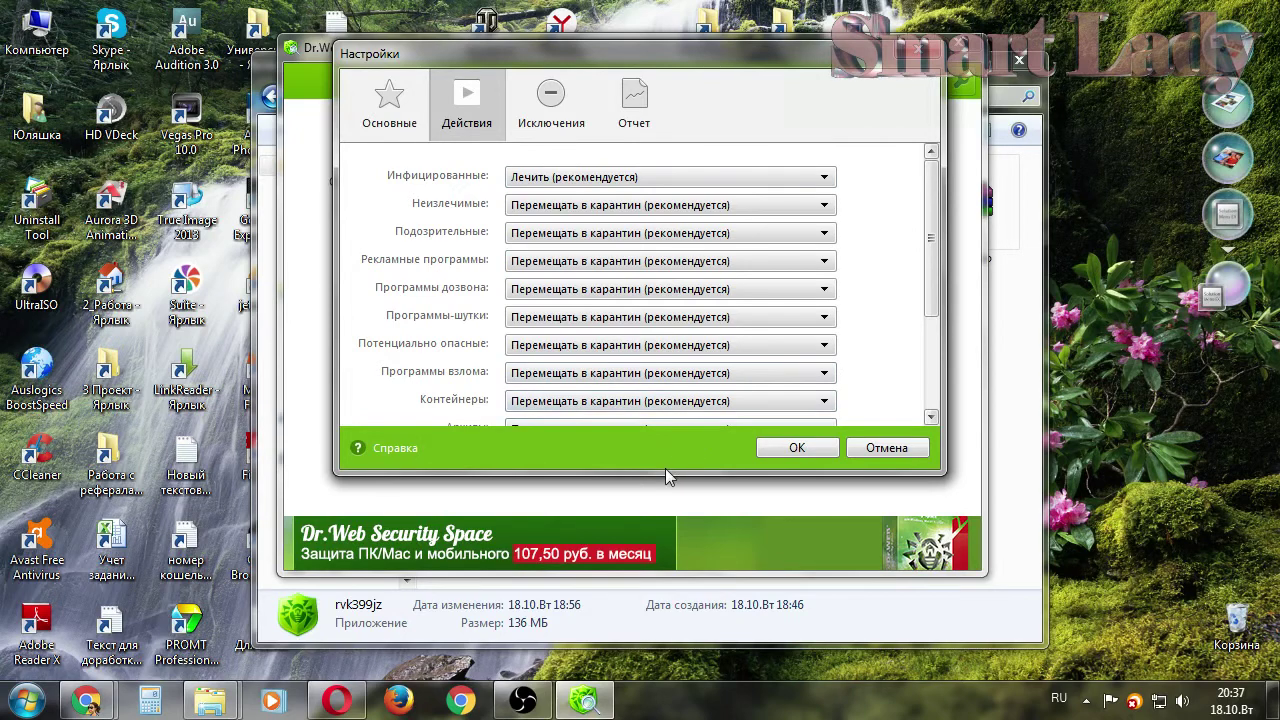
{"action": "left_click_drag", "start_coordinate": [661, 472], "coordinate": [643, 637]}
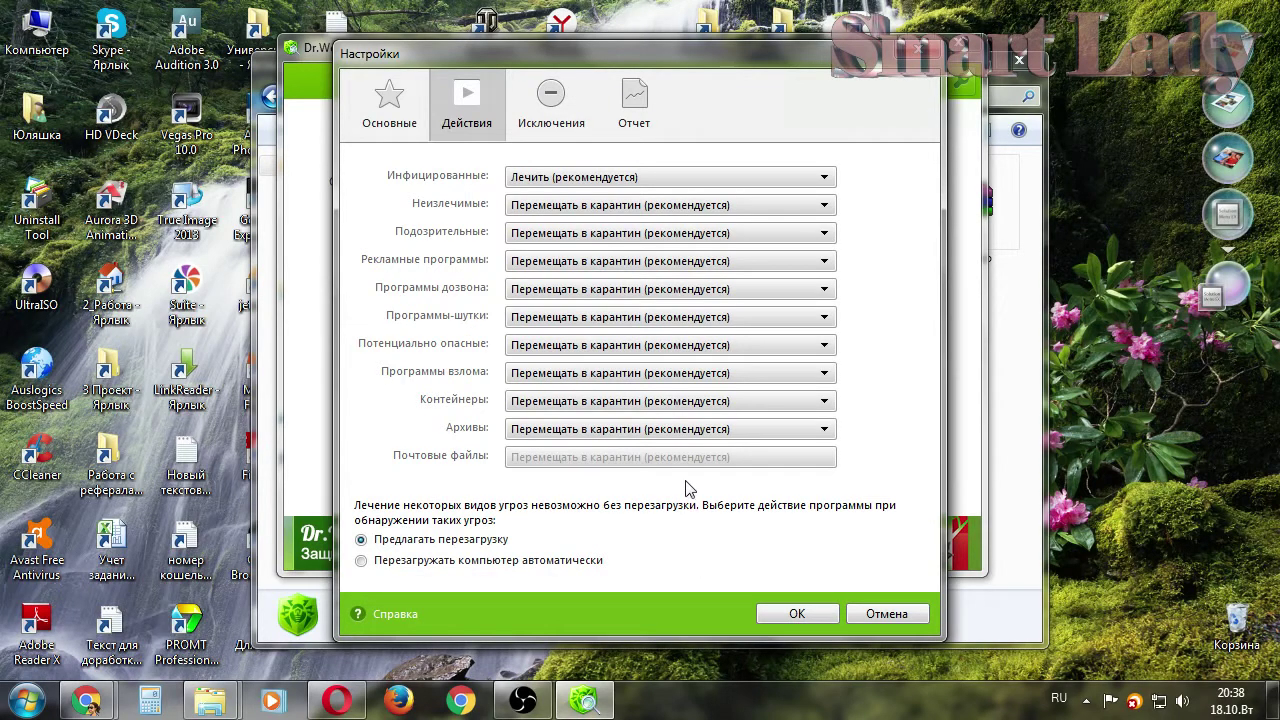
{"action": "left_click", "coordinate": [743, 187]}
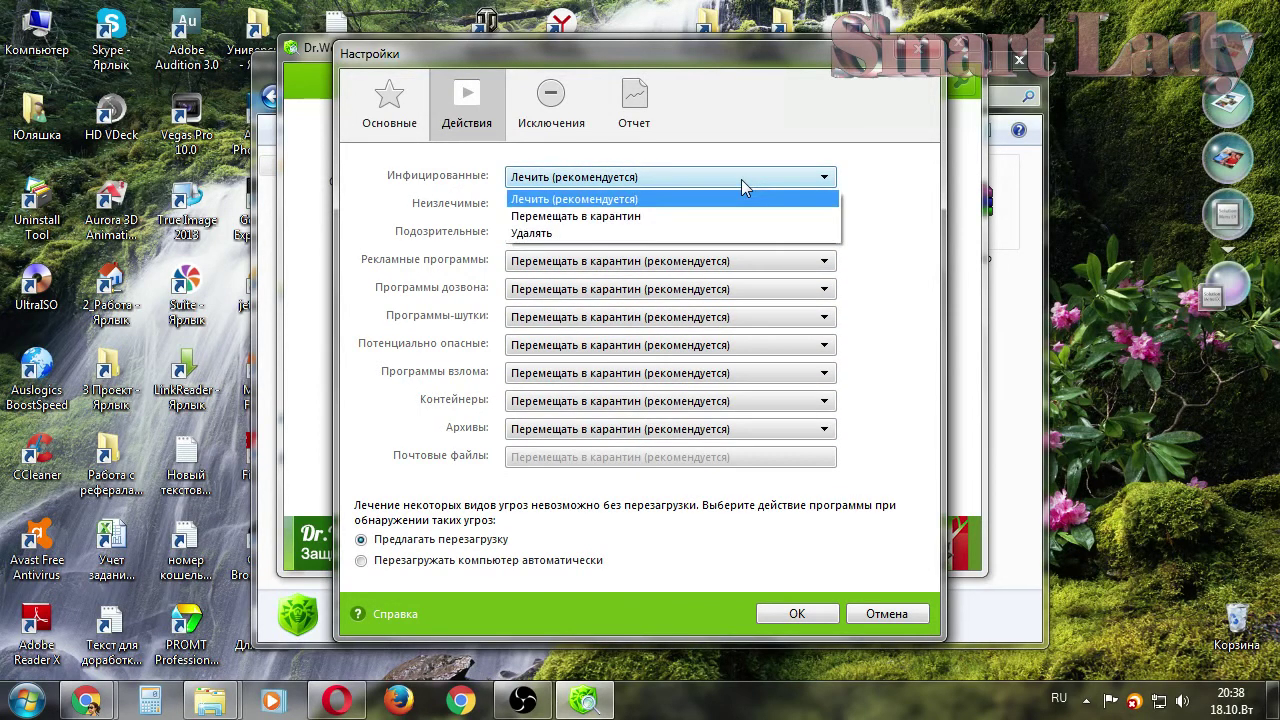
{"action": "left_click", "coordinate": [742, 181]}
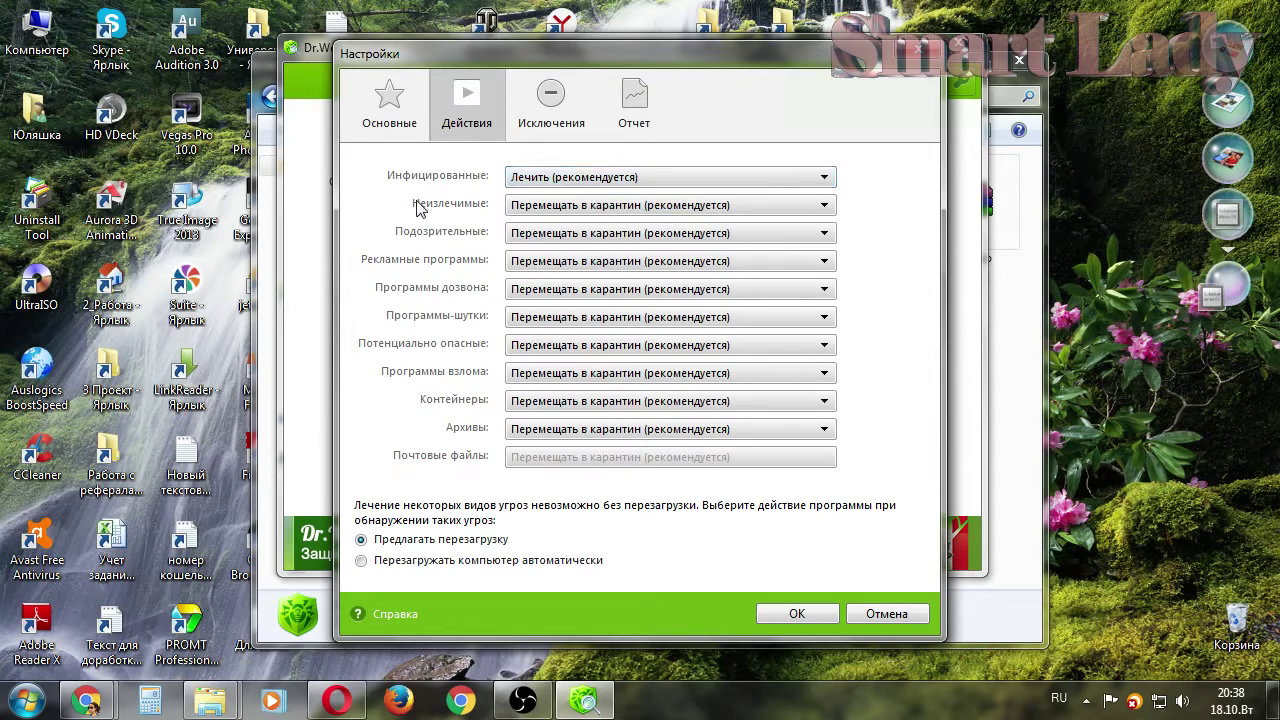
- Set the action for "Неизлечимые" threats to "Удалять" and check the choices for "Подозрительные", keeping "Перемещать в карантин (рекомендуется)"
{"action": "left_click", "coordinate": [756, 209]}
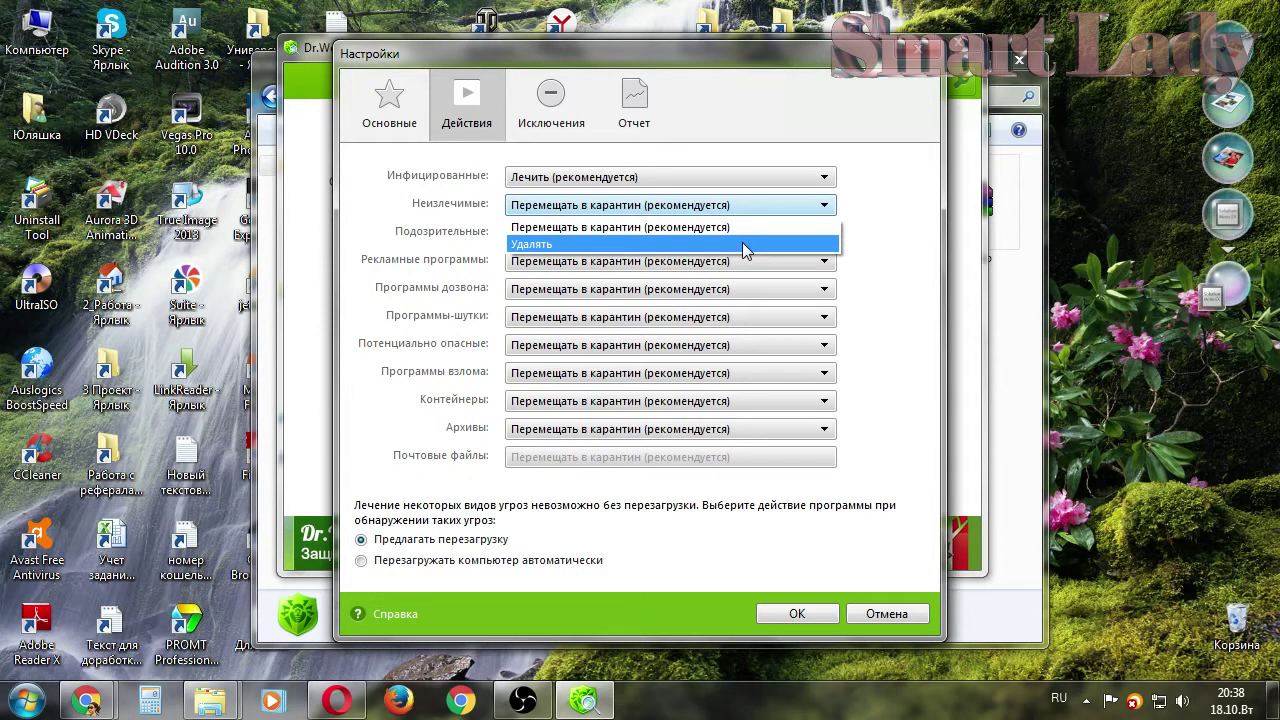
{"action": "left_click", "coordinate": [743, 244]}
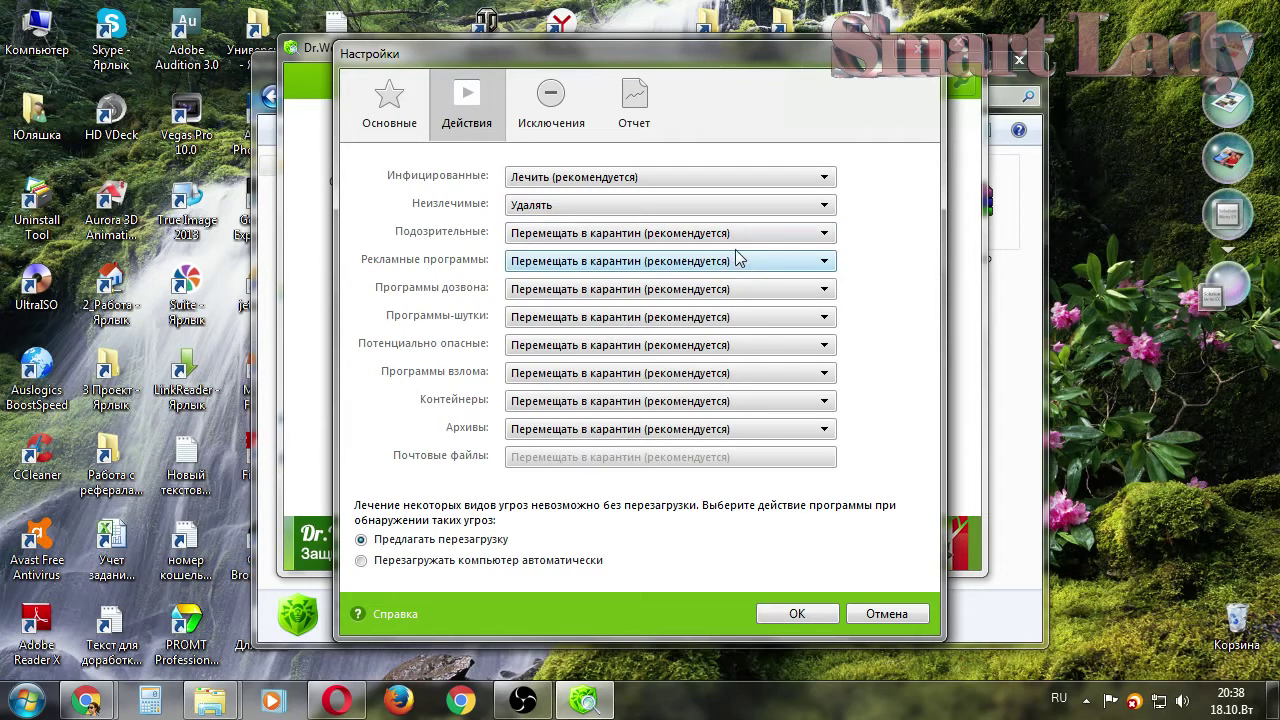
{"action": "left_click", "coordinate": [629, 236]}
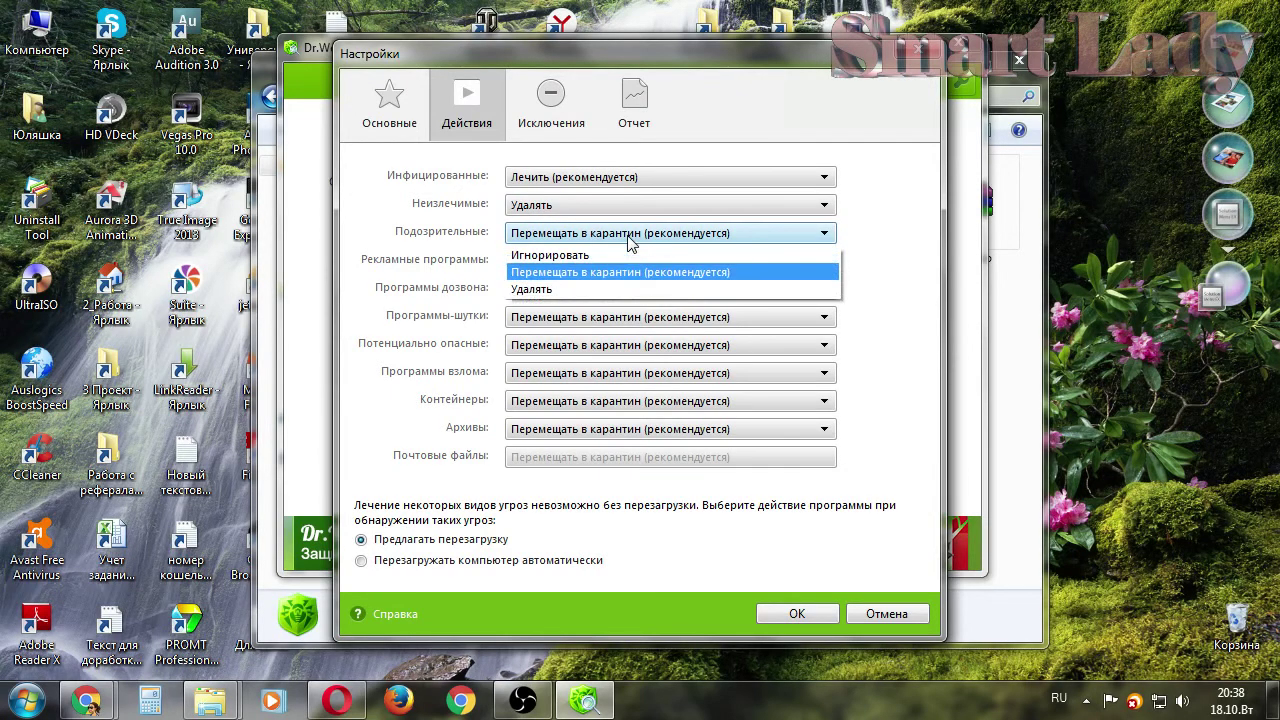
{"action": "left_click", "coordinate": [629, 237]}
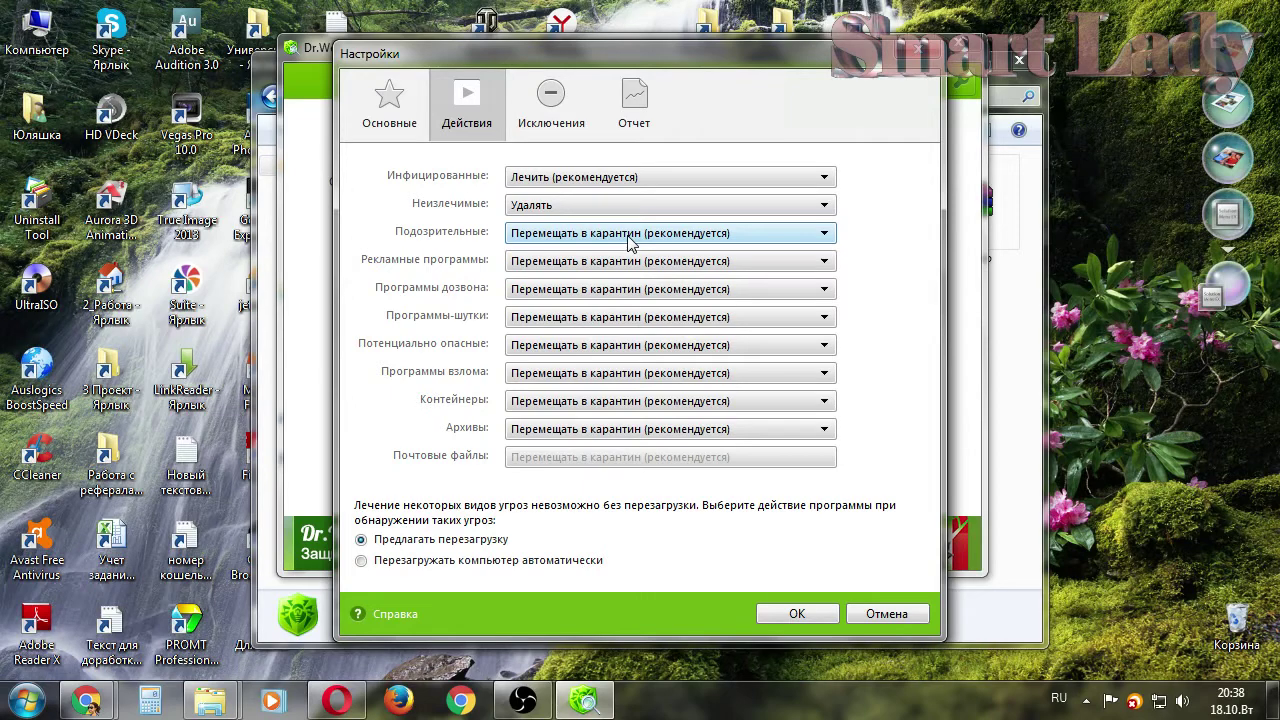
- Set the actions for "Рекламные программы", "Программы дозвона" and "Программы-шутки" to "Удалять"
{"action": "left_click", "coordinate": [675, 265]}
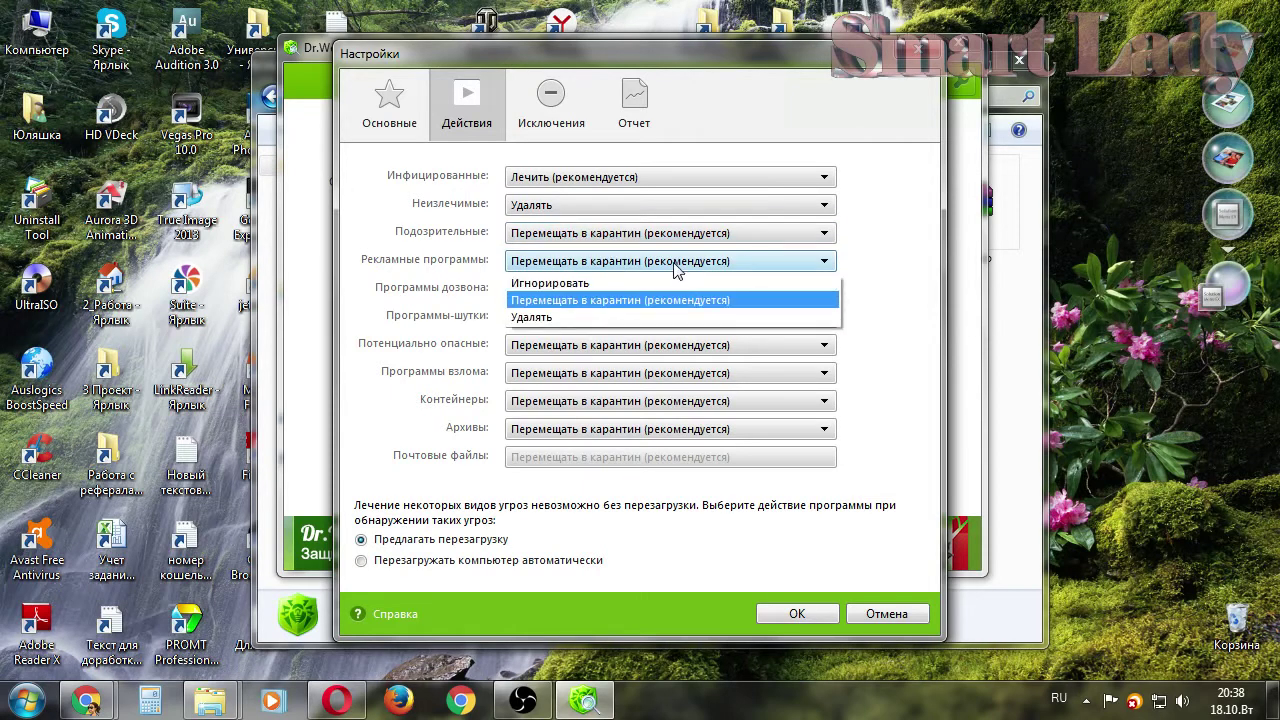
{"action": "left_click", "coordinate": [674, 316]}
{"action": "left_click", "coordinate": [672, 290]}
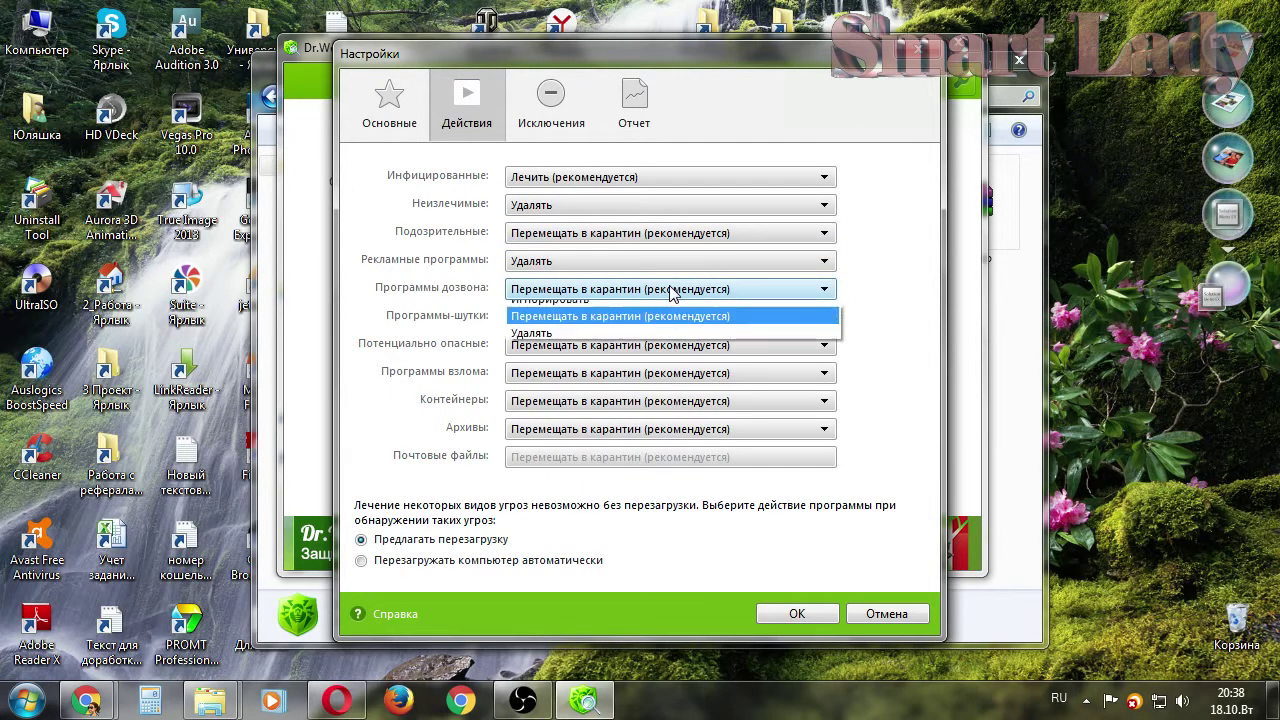
{"action": "left_click", "coordinate": [656, 346]}
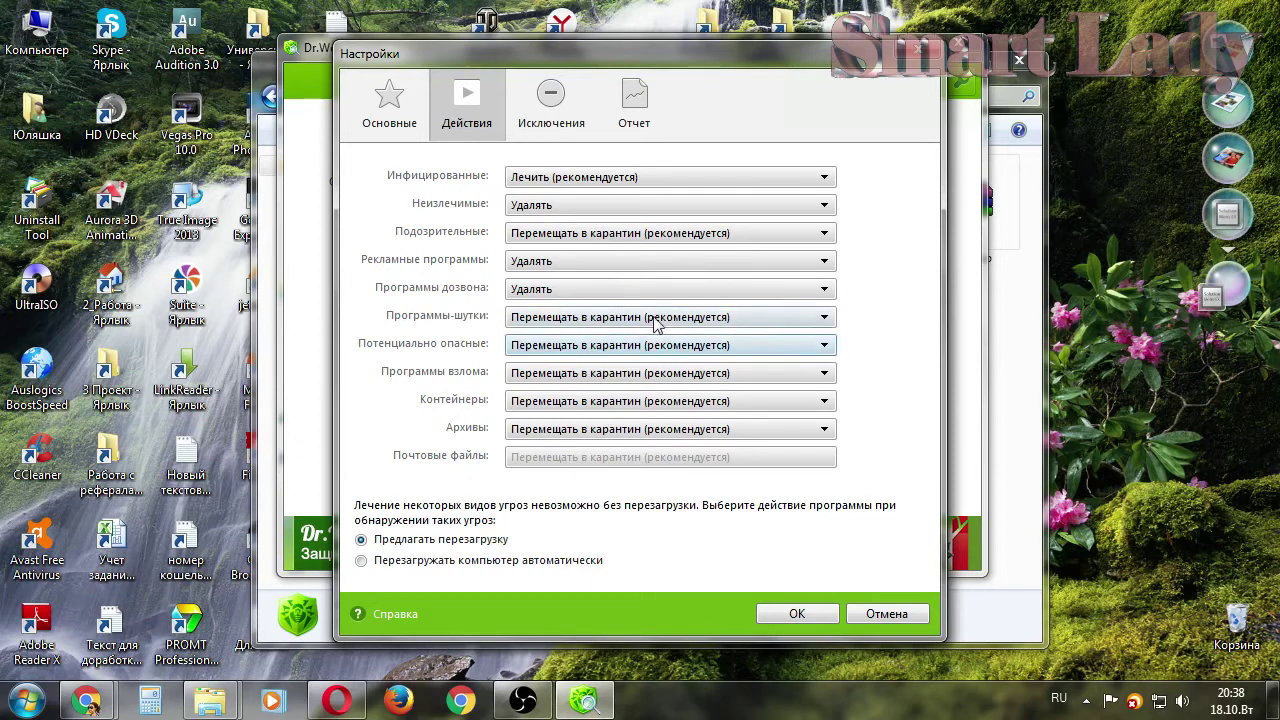
{"action": "left_click", "coordinate": [651, 322]}
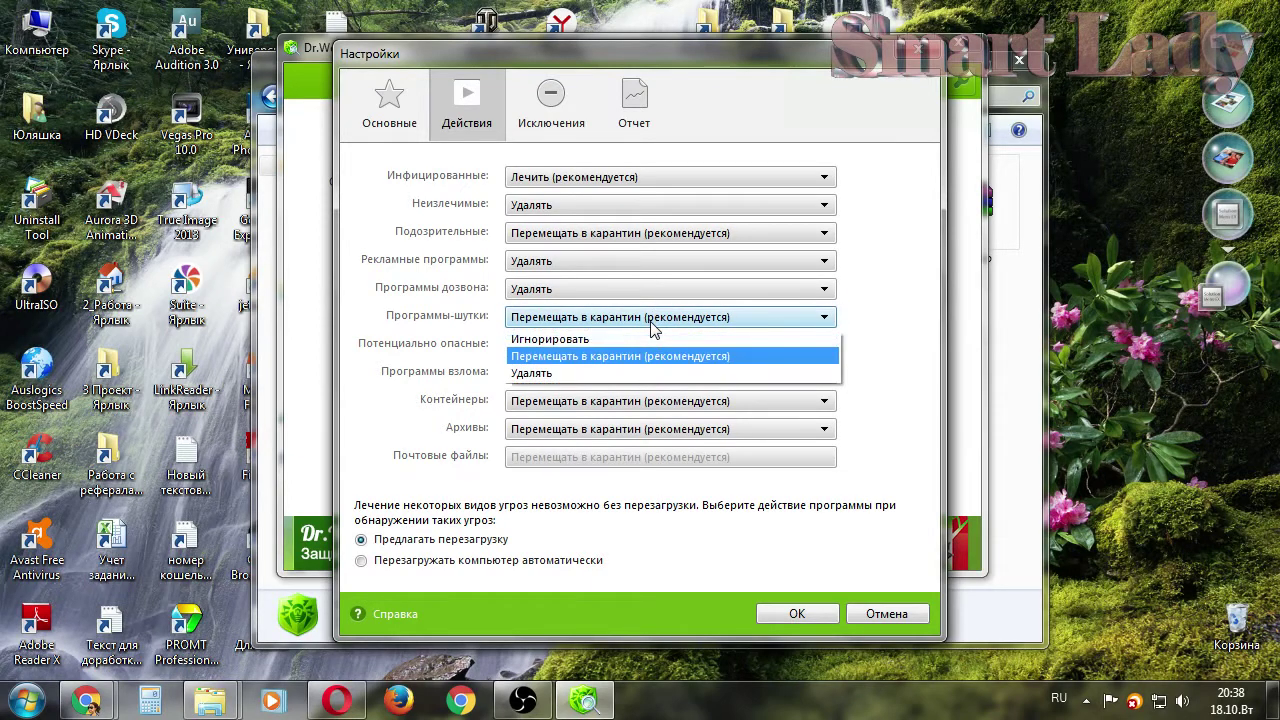
{"action": "left_click", "coordinate": [643, 372]}
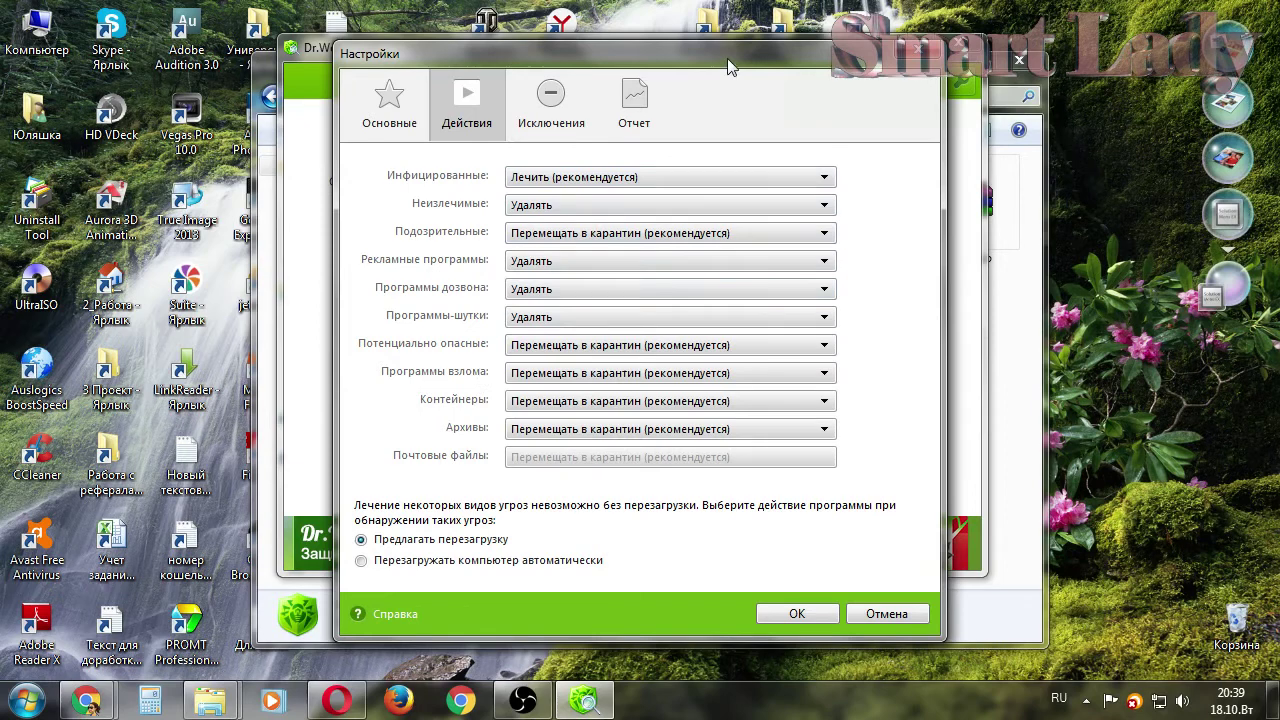
- Move the settings window higher on the desktop and select "Предлагать перезагрузку" for threats that need a restart to cure
{"action": "left_click_drag", "start_coordinate": [727, 58], "coordinate": [720, 33]}
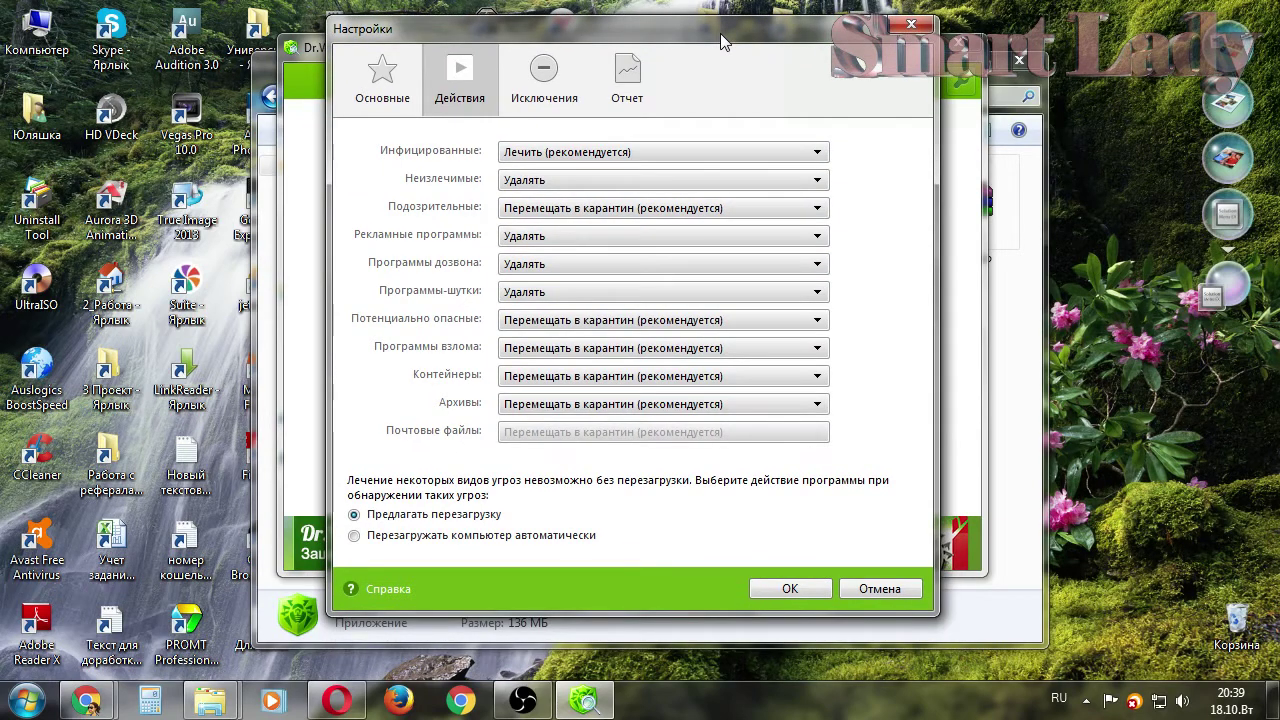
{"action": "left_click_drag", "start_coordinate": [720, 33], "coordinate": [720, 30]}
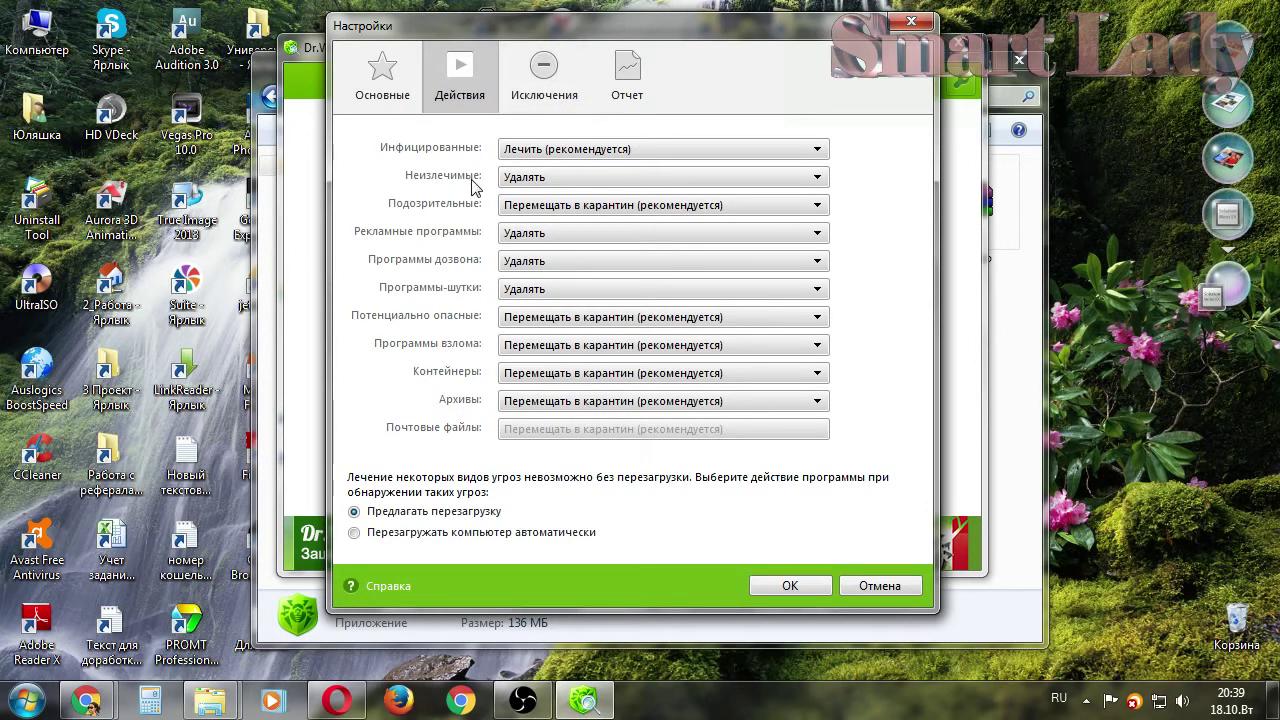
{"action": "left_click", "coordinate": [356, 512]}
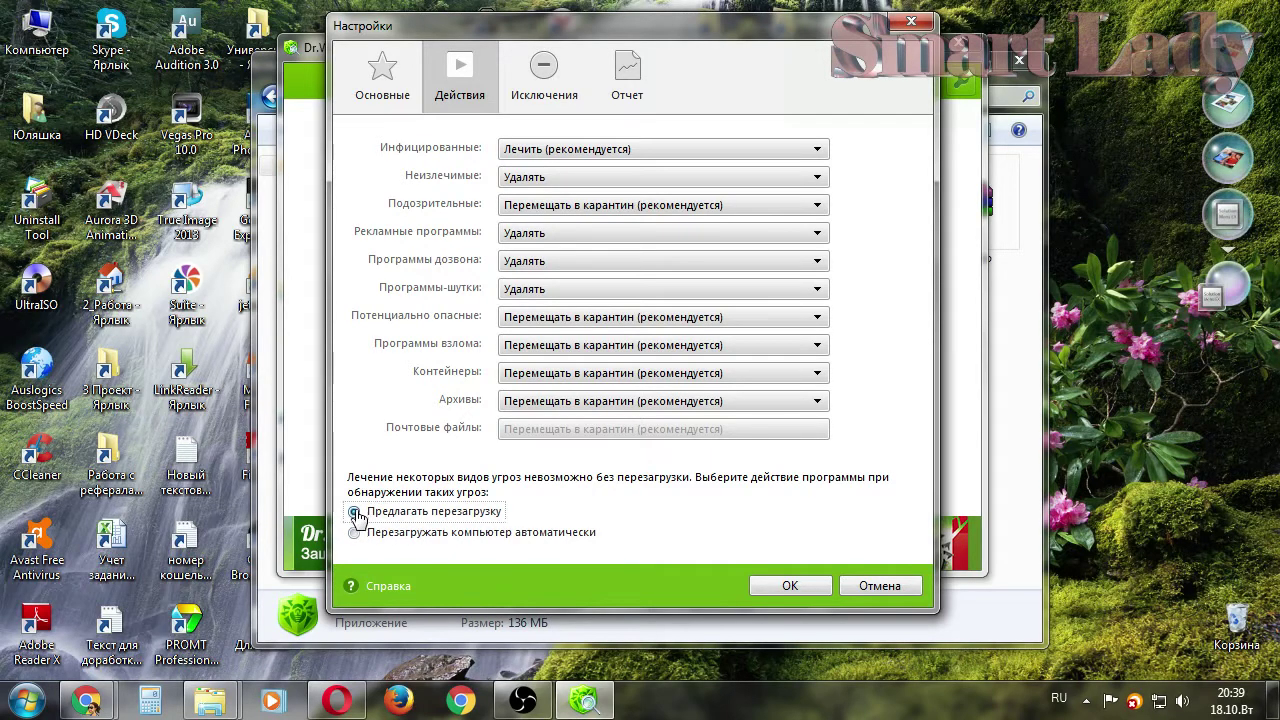
- In Исключения, enable scanning the contents of "Архивы", review the Действия and Основные settings, and save the settings
{"action": "left_click", "coordinate": [545, 76]}
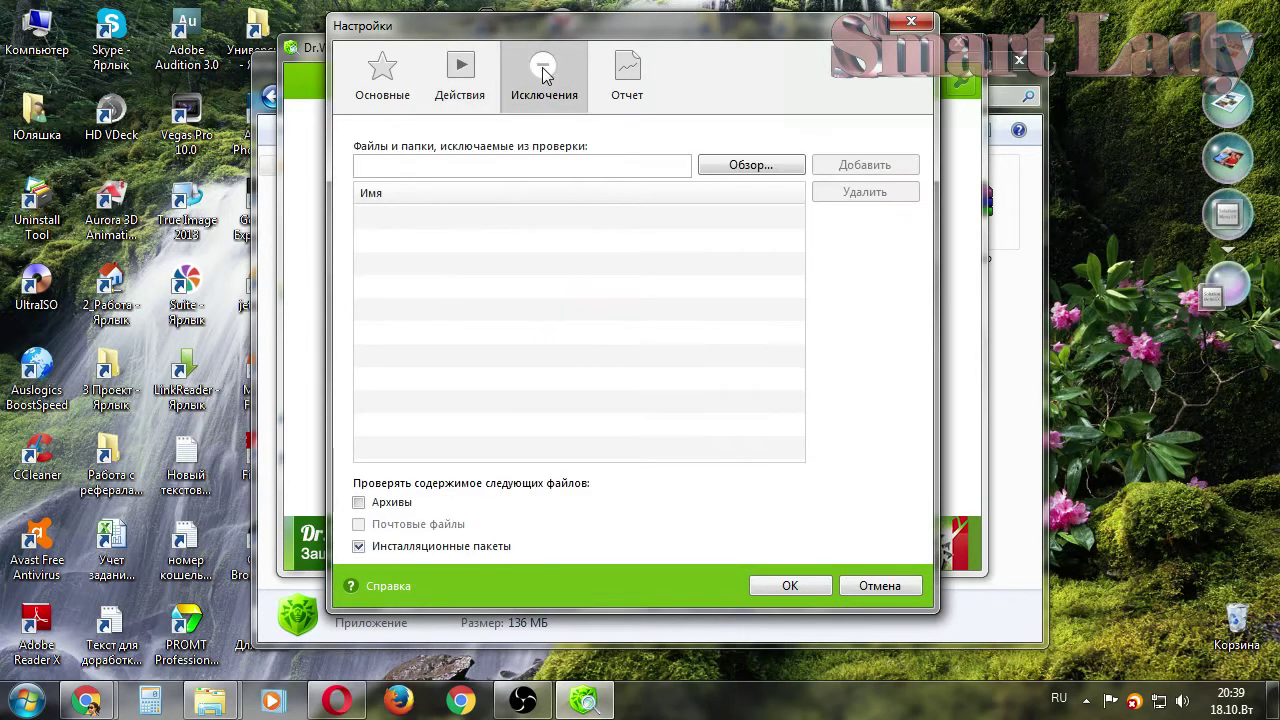
{"action": "left_click", "coordinate": [358, 504]}
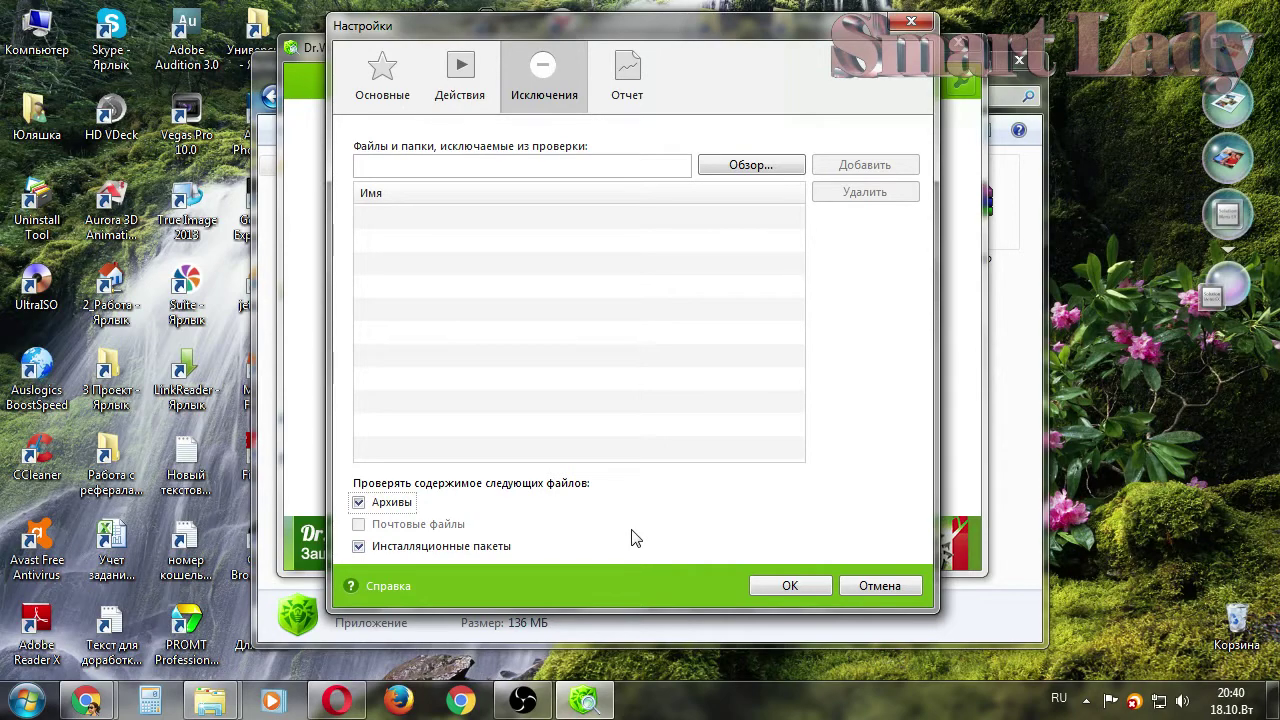
{"action": "left_click", "coordinate": [467, 76]}
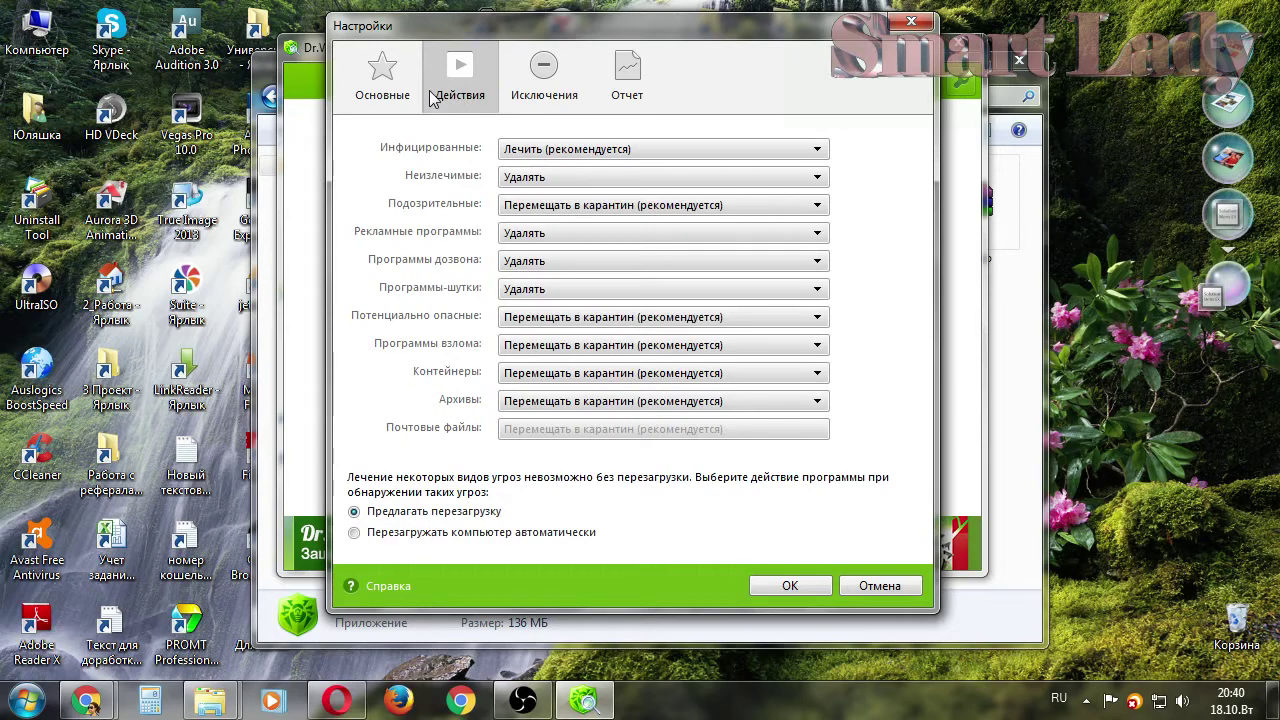
{"action": "left_click", "coordinate": [383, 84]}
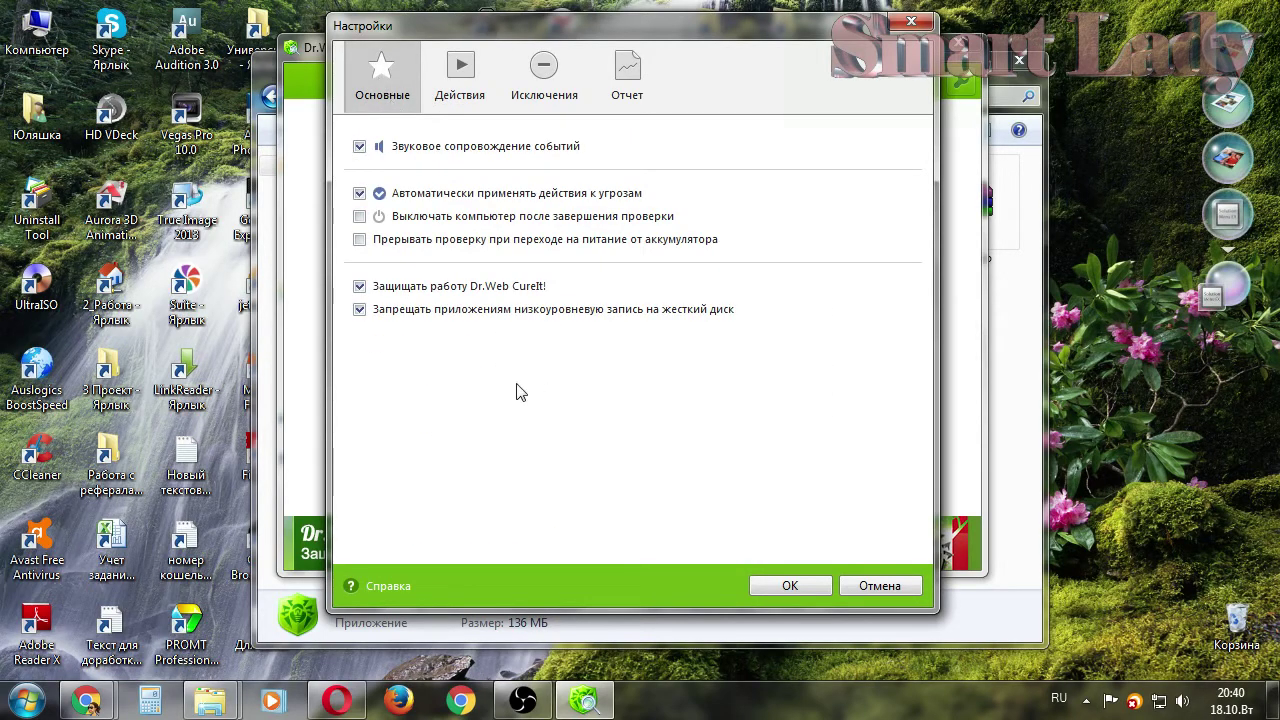
{"action": "left_click", "coordinate": [776, 586]}
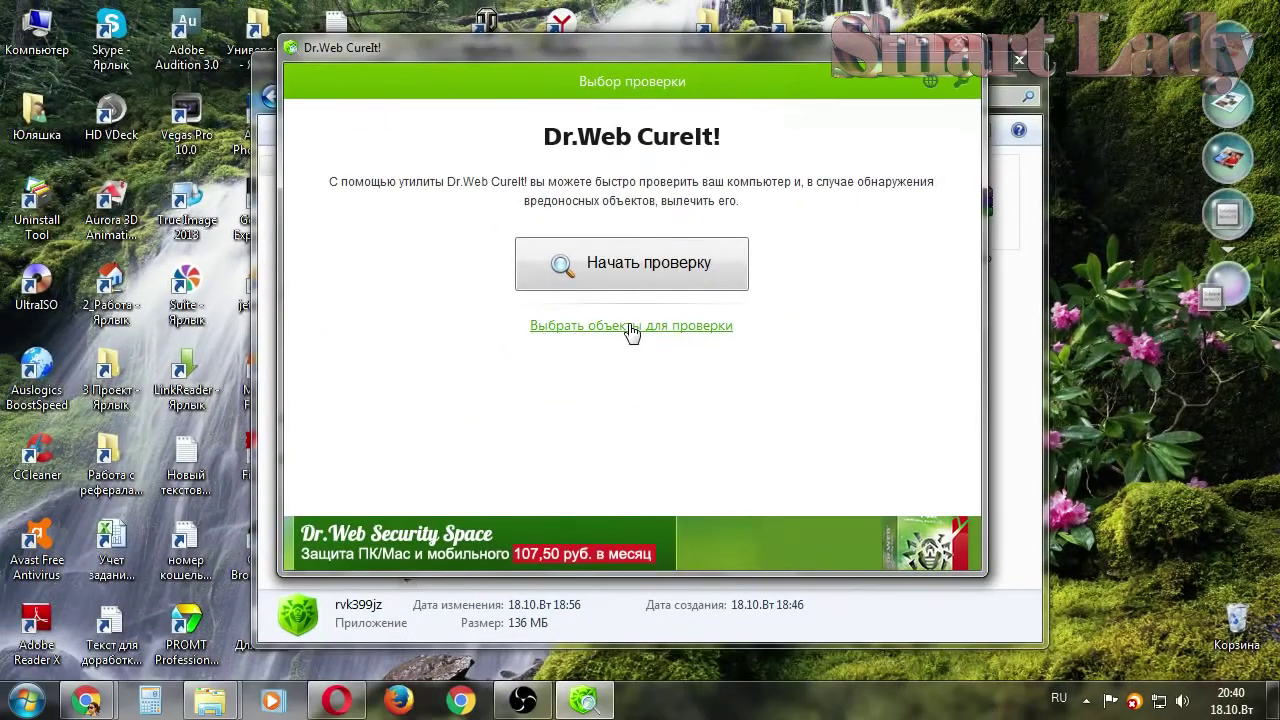
- Open the custom scan object selection and mark all listed scan objects, from boot sectors to "Руткиты"
{"action": "left_click", "coordinate": [606, 463]}
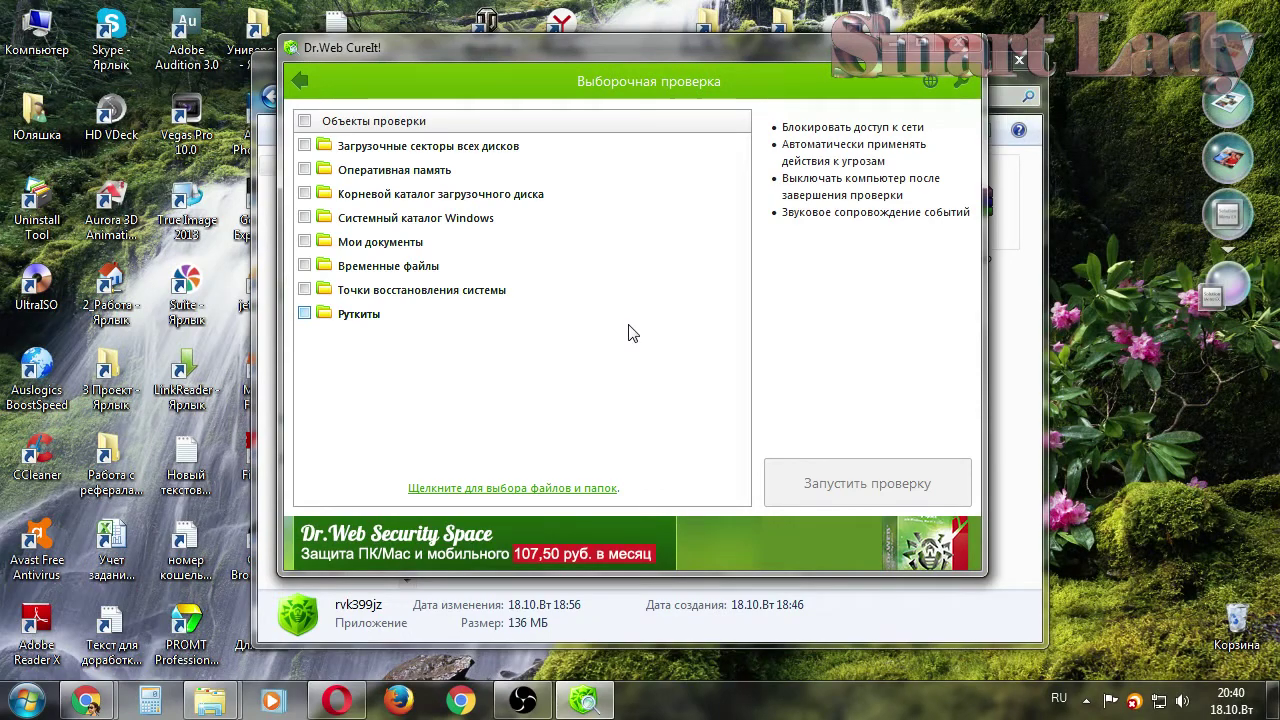
{"action": "left_click_drag", "start_coordinate": [652, 42], "coordinate": [627, 68]}
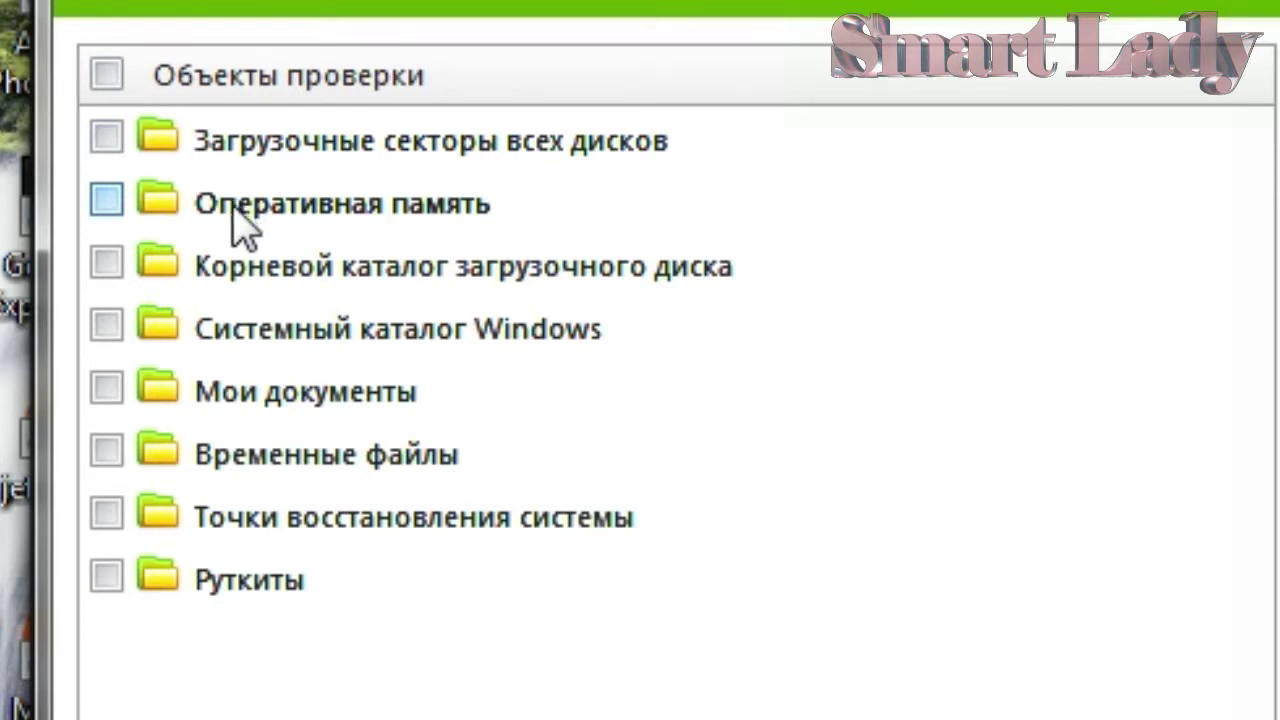
{"action": "left_click", "coordinate": [107, 73]}
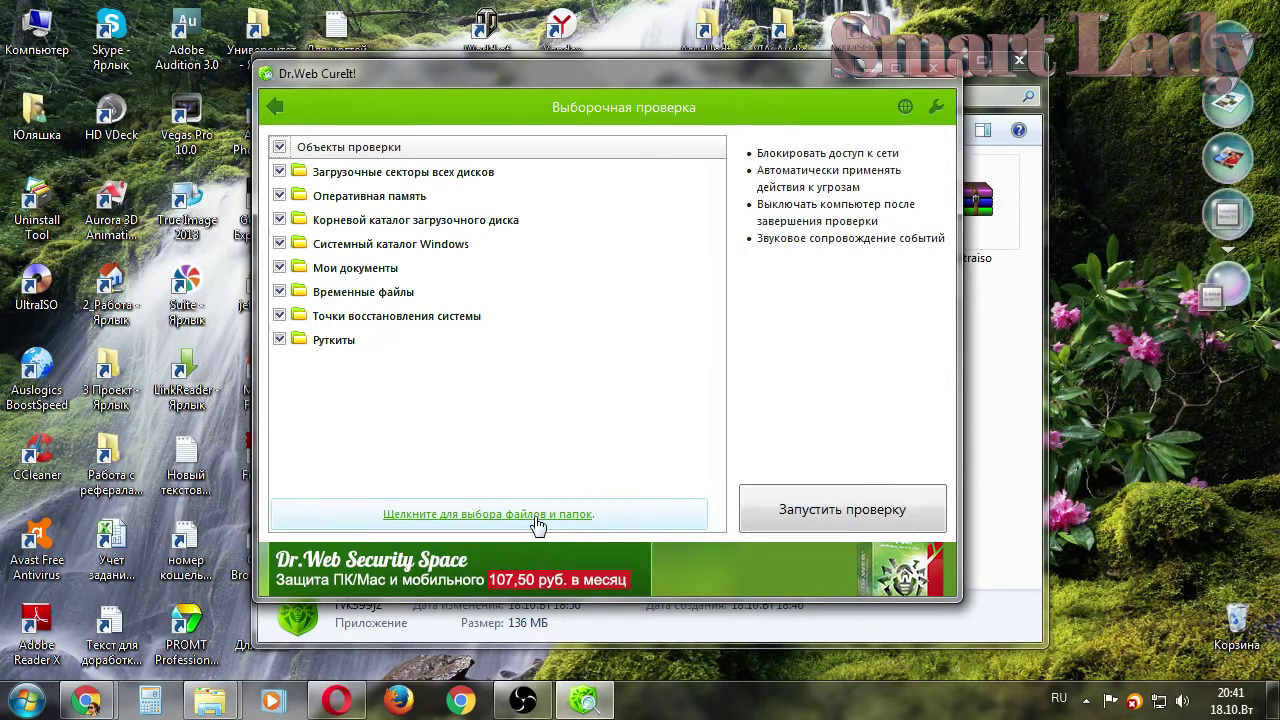
- Add drives C:, Игры (E:) and G: to the objects of the custom scan
{"action": "left_click", "coordinate": [536, 515]}
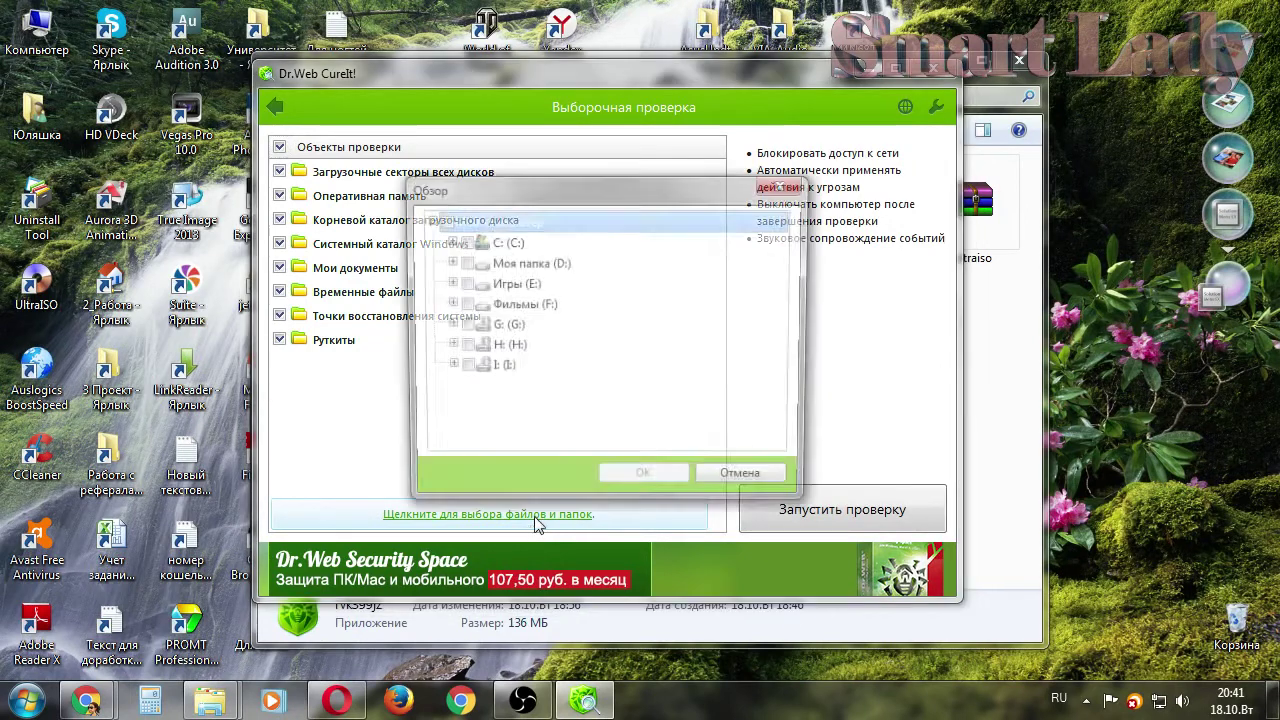
{"action": "left_click", "coordinate": [462, 242]}
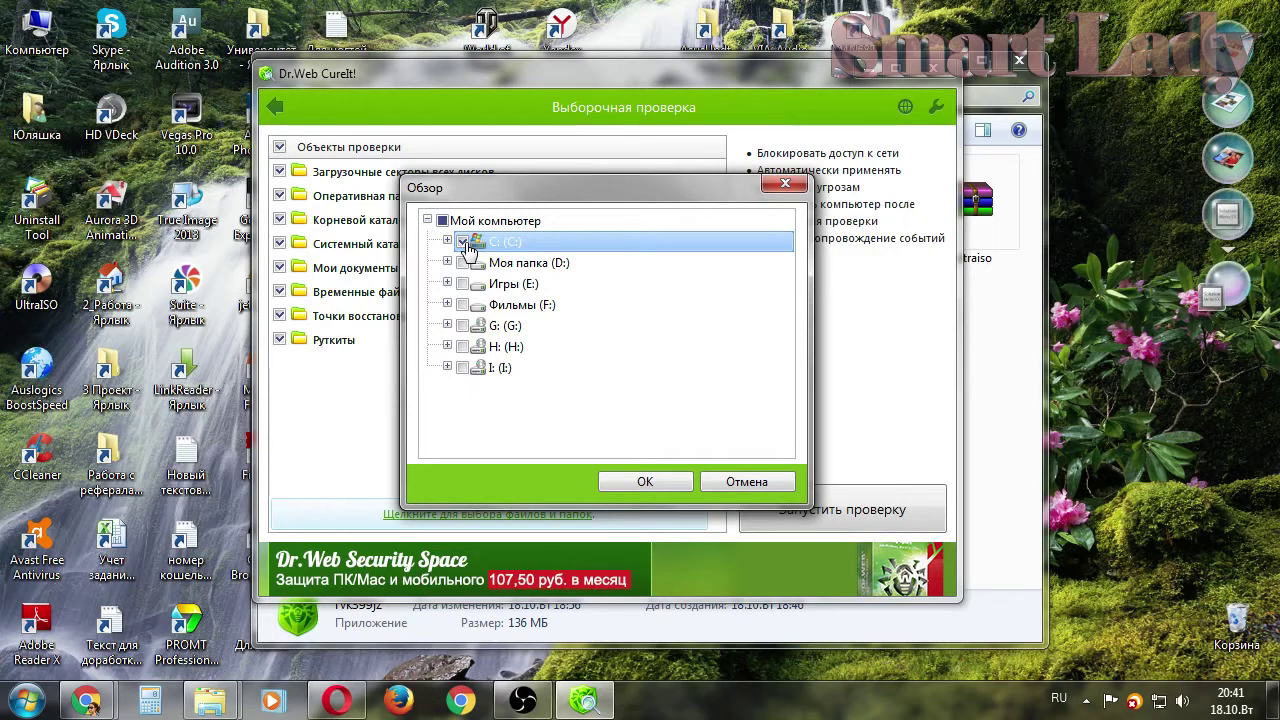
{"action": "left_click", "coordinate": [462, 283]}
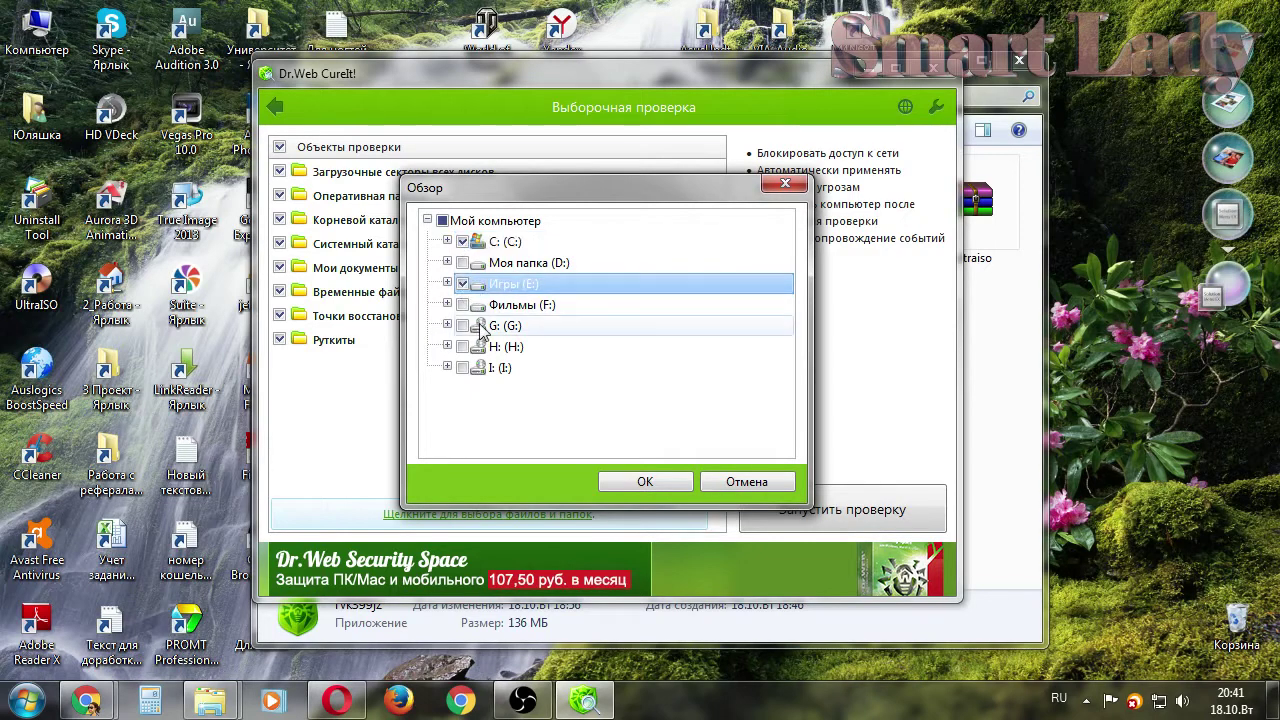
{"action": "left_click", "coordinate": [462, 326]}
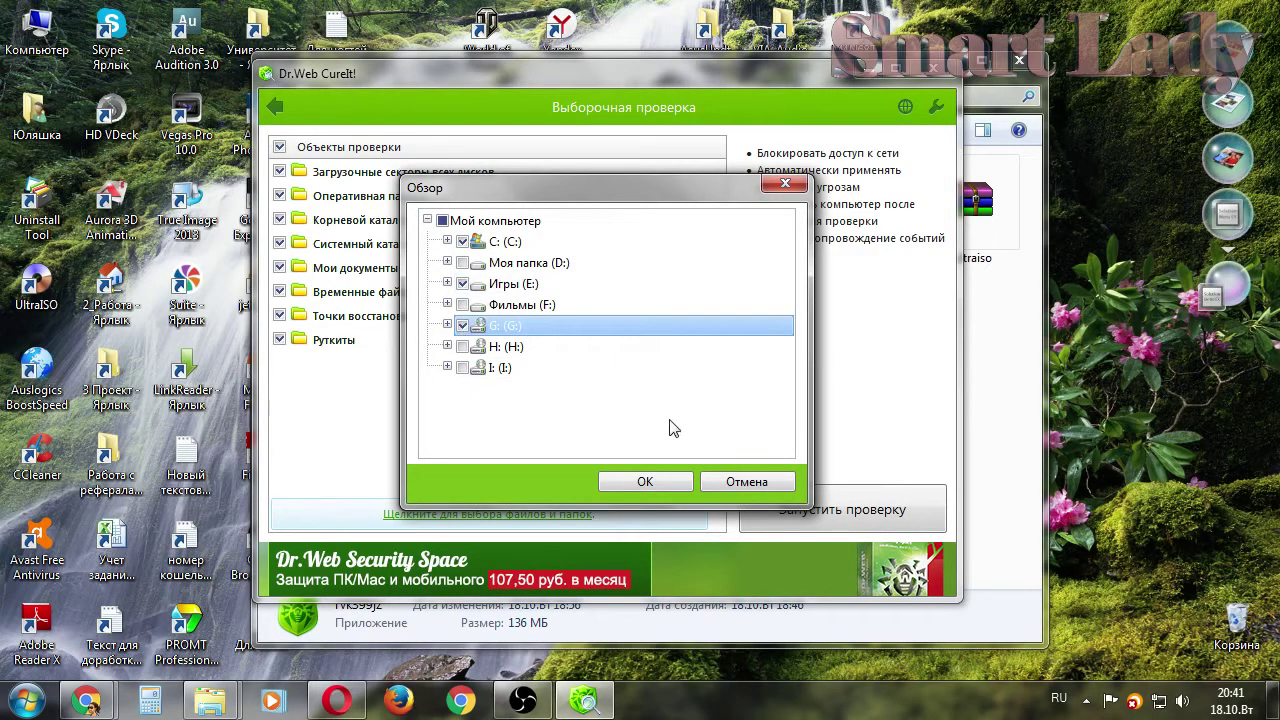
{"action": "left_click", "coordinate": [640, 483]}
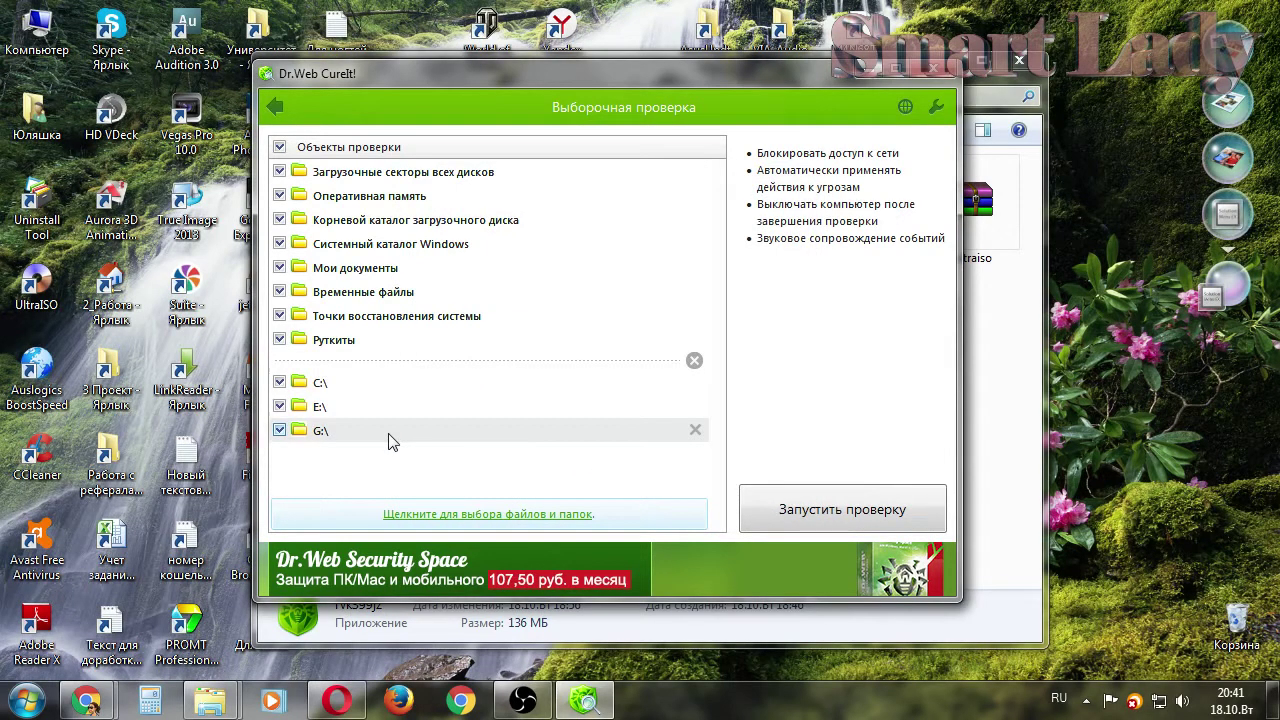
- Remove G:\ and E:\ from the custom scan objects and return to the scan selection page
{"action": "left_click", "coordinate": [694, 431]}
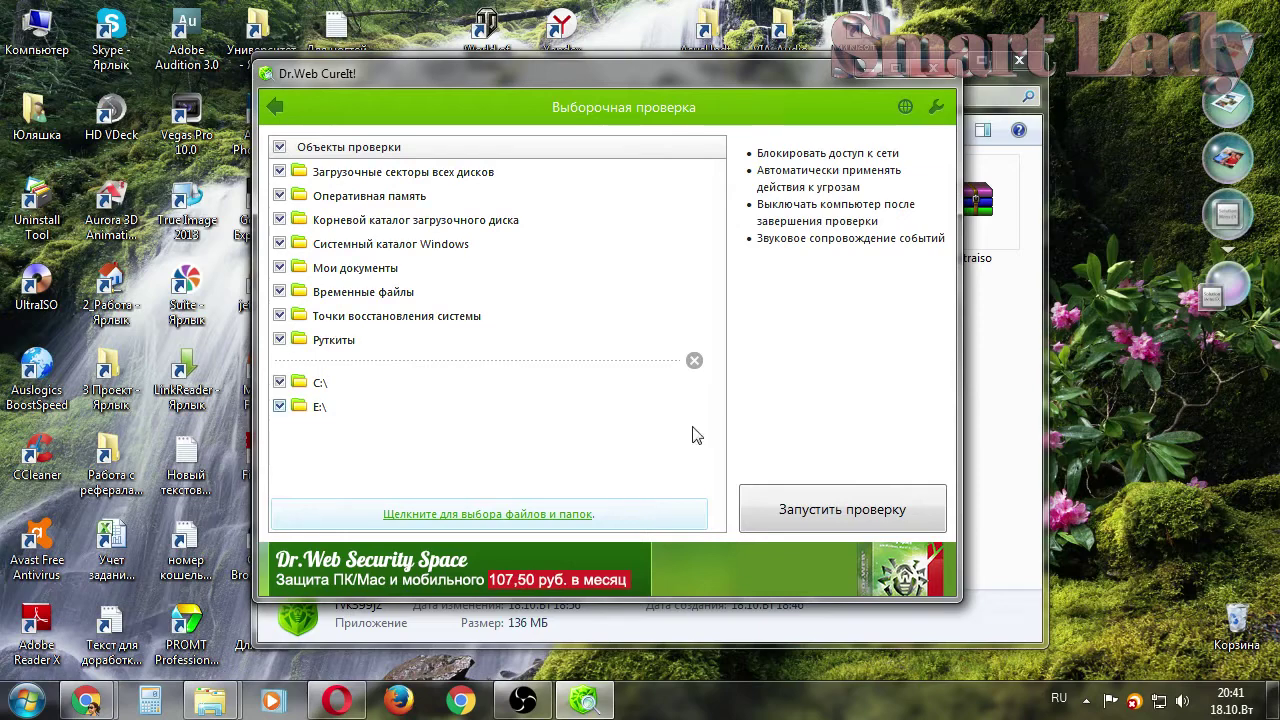
{"action": "left_click", "coordinate": [694, 407]}
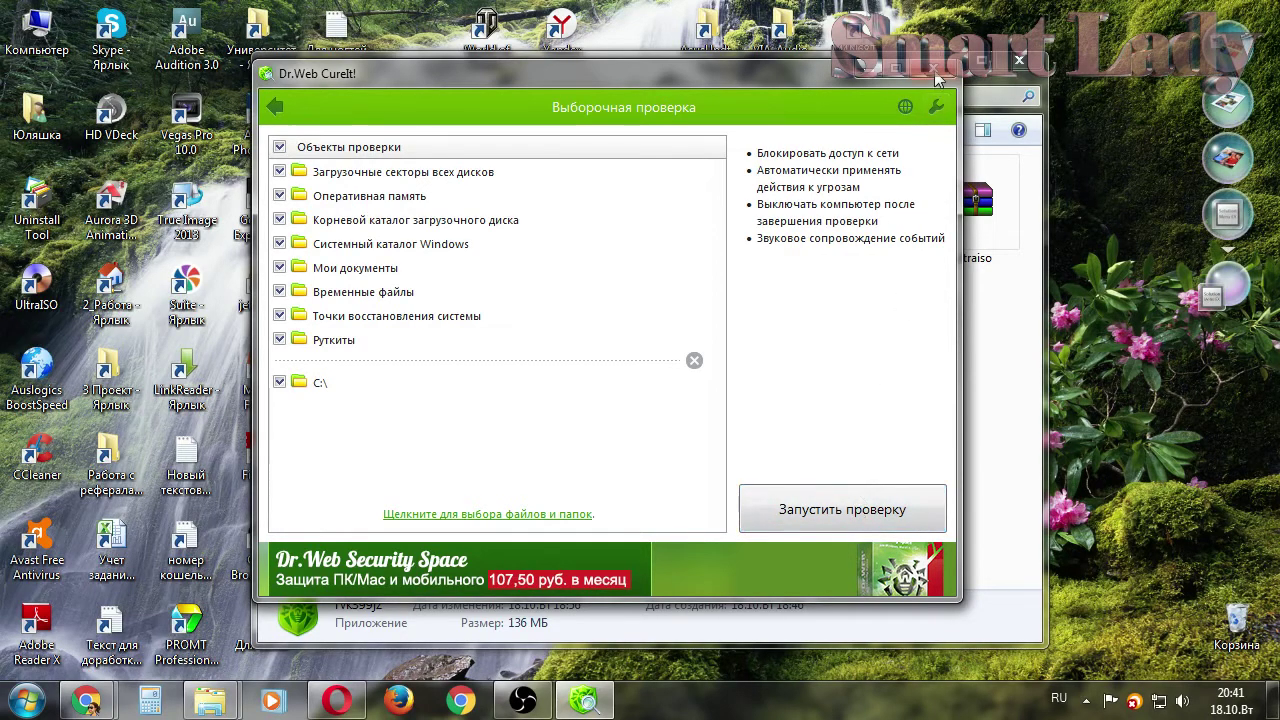
{"action": "left_click", "coordinate": [278, 102]}
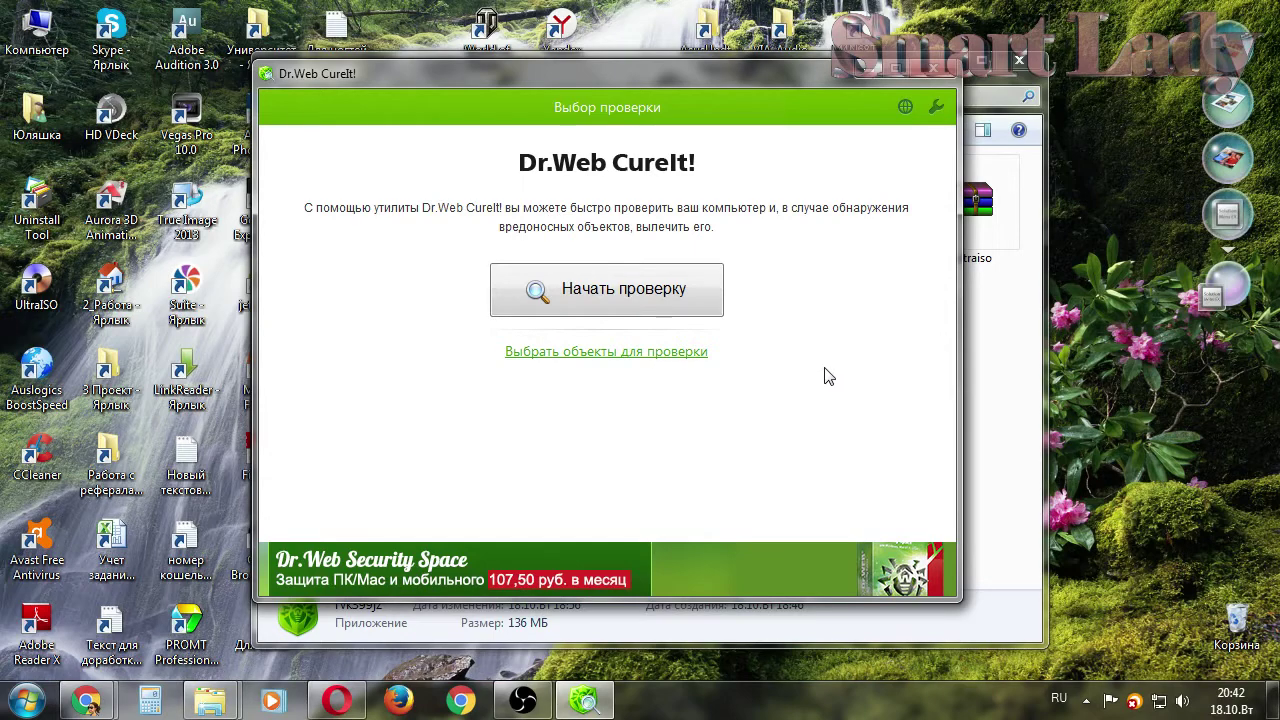
- Examine the object list in Менеджер Карантина, try selecting and deselecting all entries, and close the manager
{"action": "left_click", "coordinate": [936, 108]}
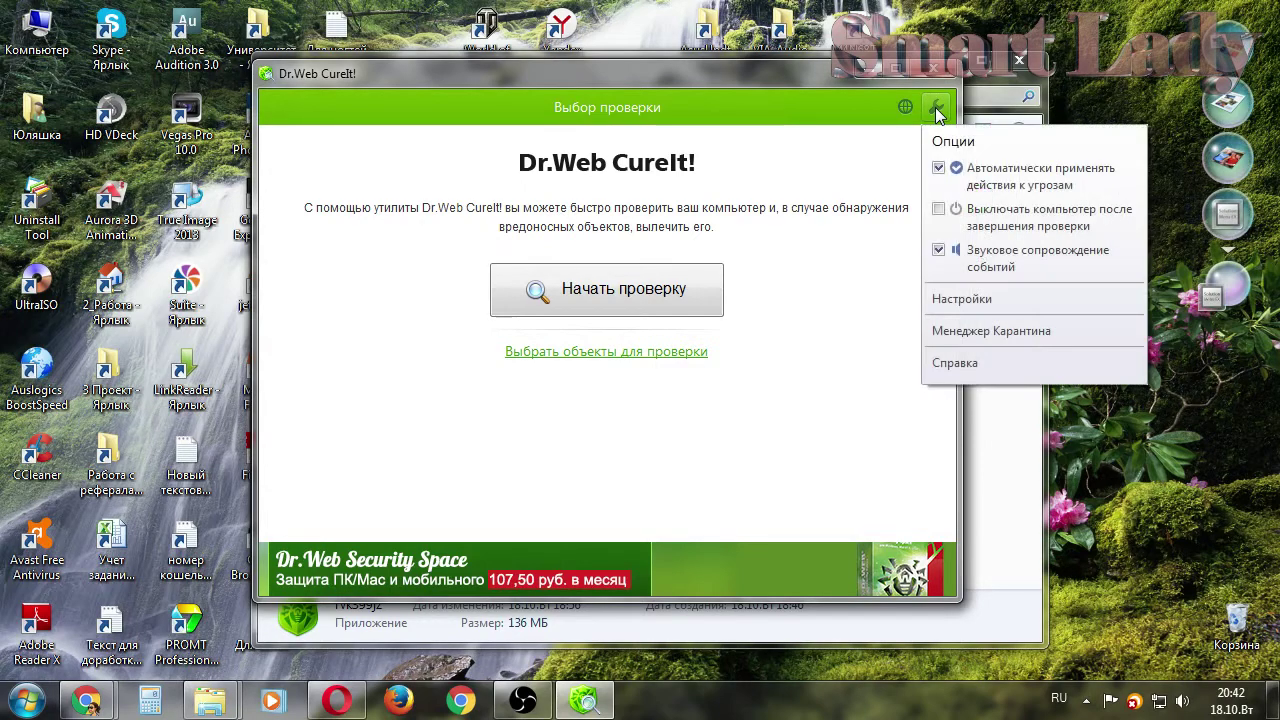
{"action": "left_click", "coordinate": [985, 333]}
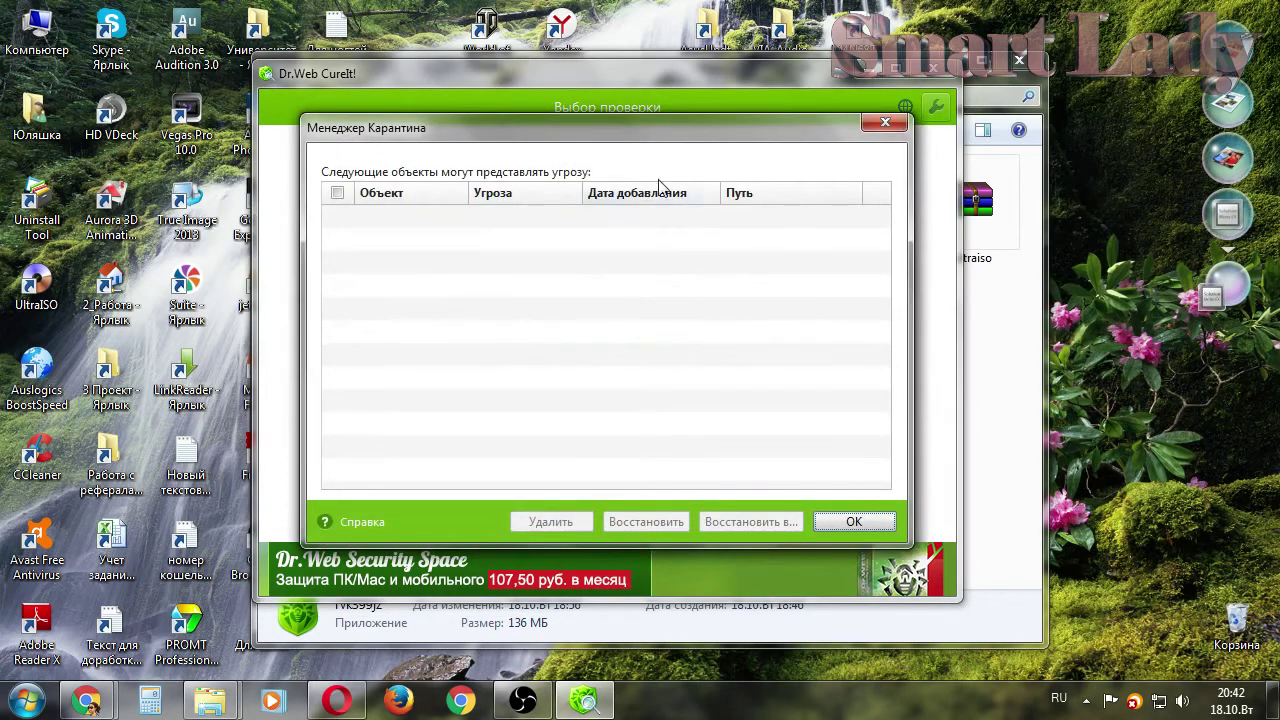
{"action": "left_click_drag", "start_coordinate": [608, 130], "coordinate": [612, 76]}
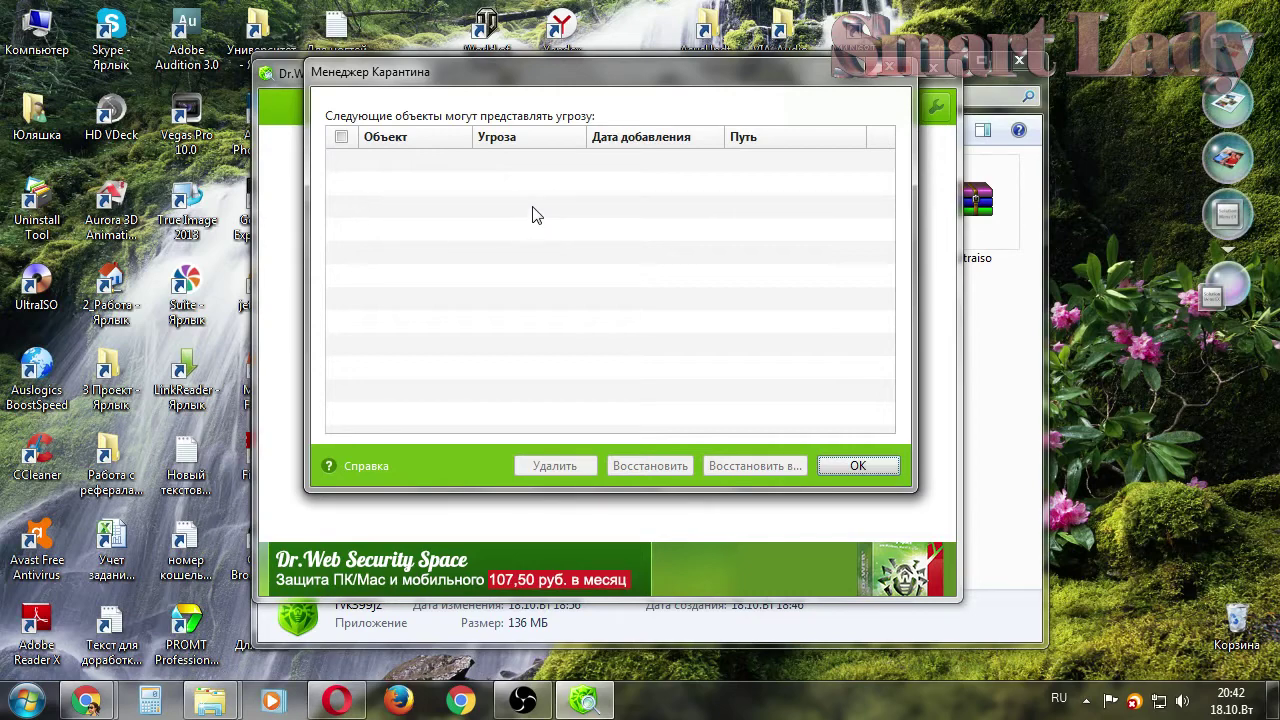
{"action": "left_click", "coordinate": [341, 140]}
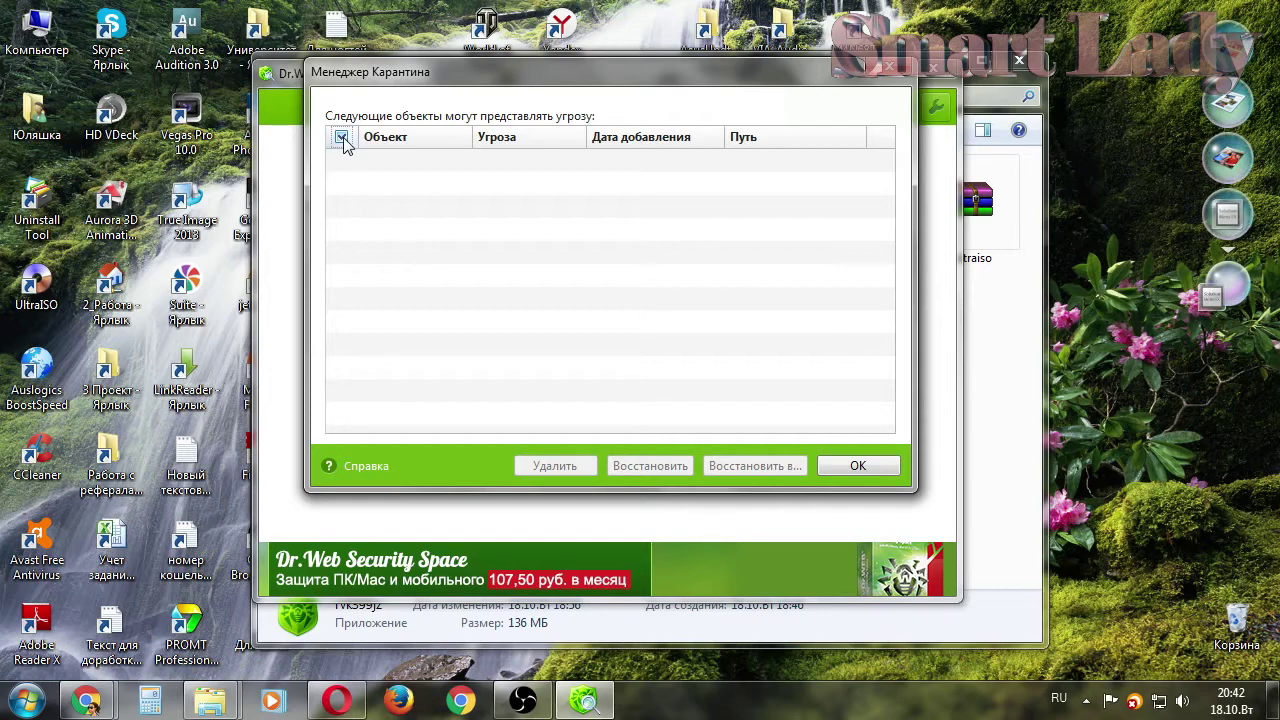
{"action": "left_click", "coordinate": [341, 140]}
{"action": "left_click", "coordinate": [901, 70]}
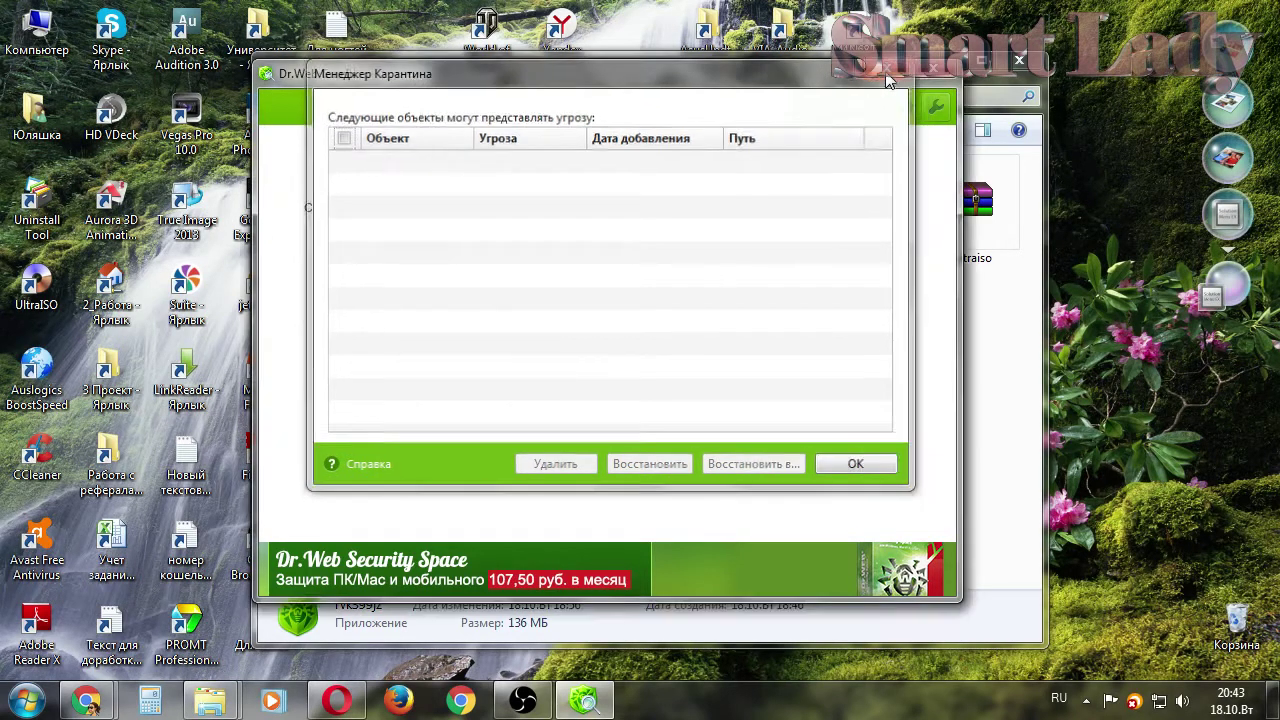